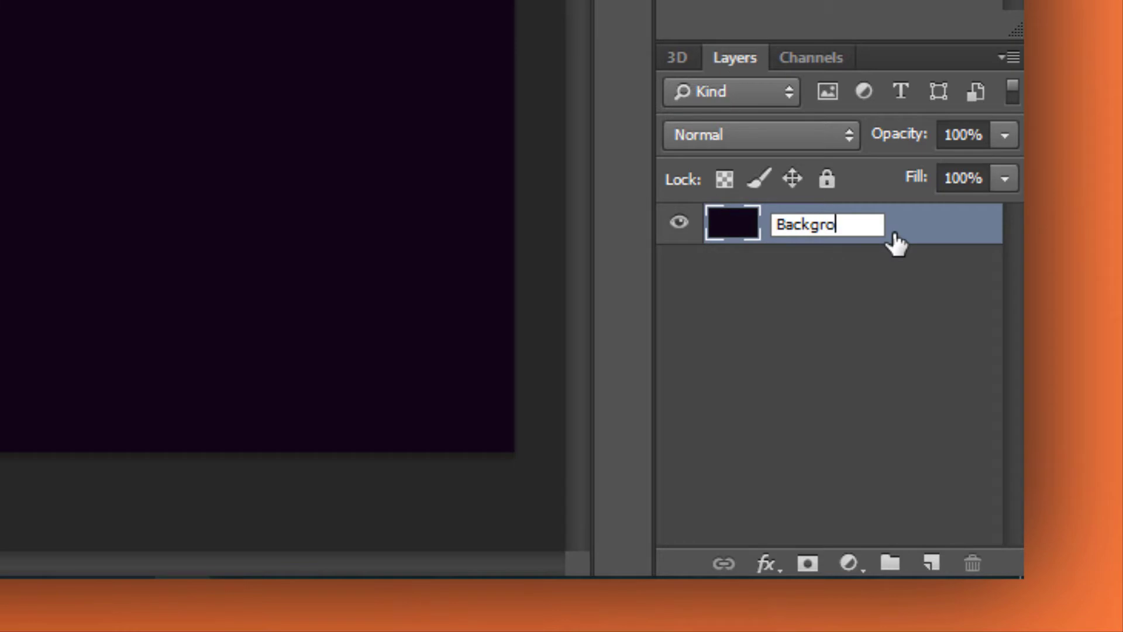
- Finish naming the dark base layer Background and lock it completely
left_click(893, 286)
left_click(860, 232)
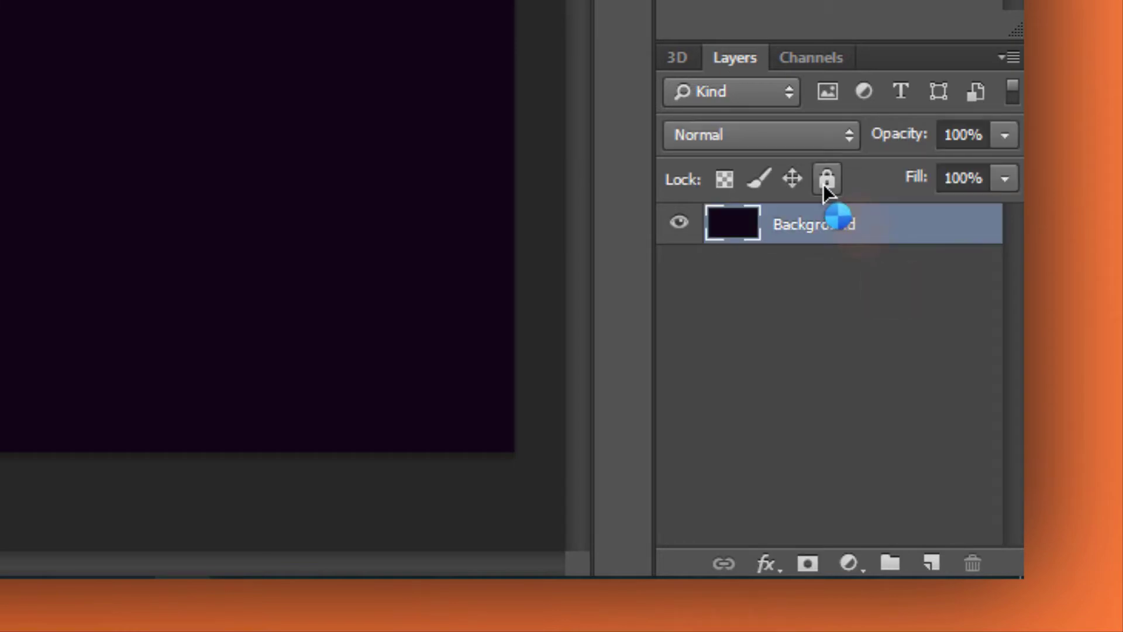
left_click(826, 178)
left_click(846, 274)
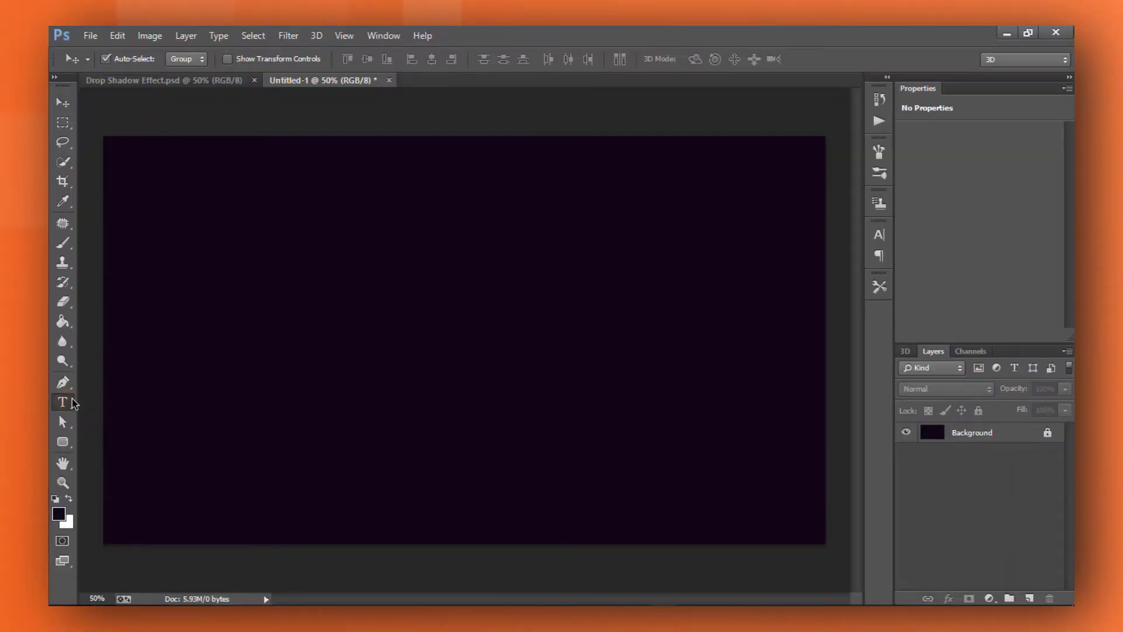
- Set the Type tool's font size to 300 pt
left_click(63, 402)
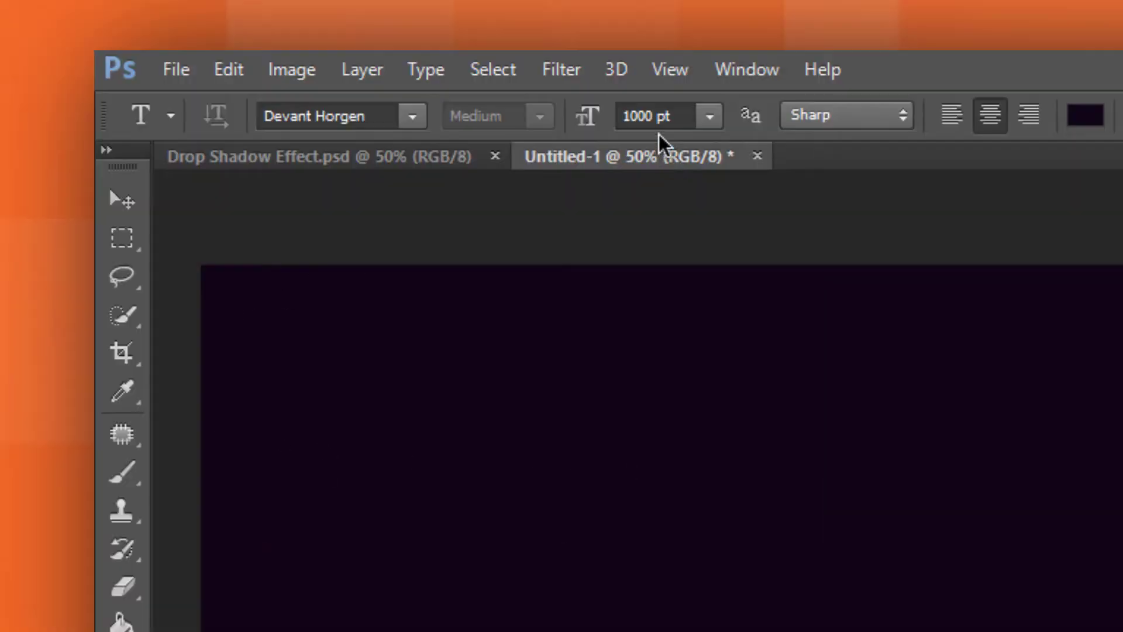
left_click(335, 59)
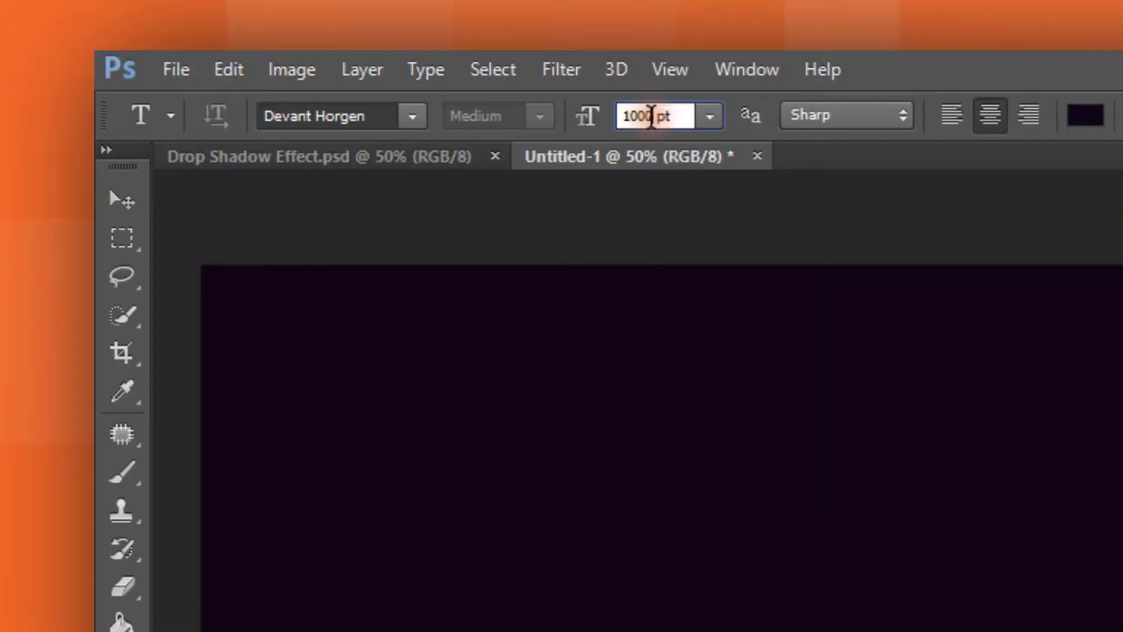
key("BackSpace")
key("BackSpace")
key("BackSpace")
key("BackSpace")
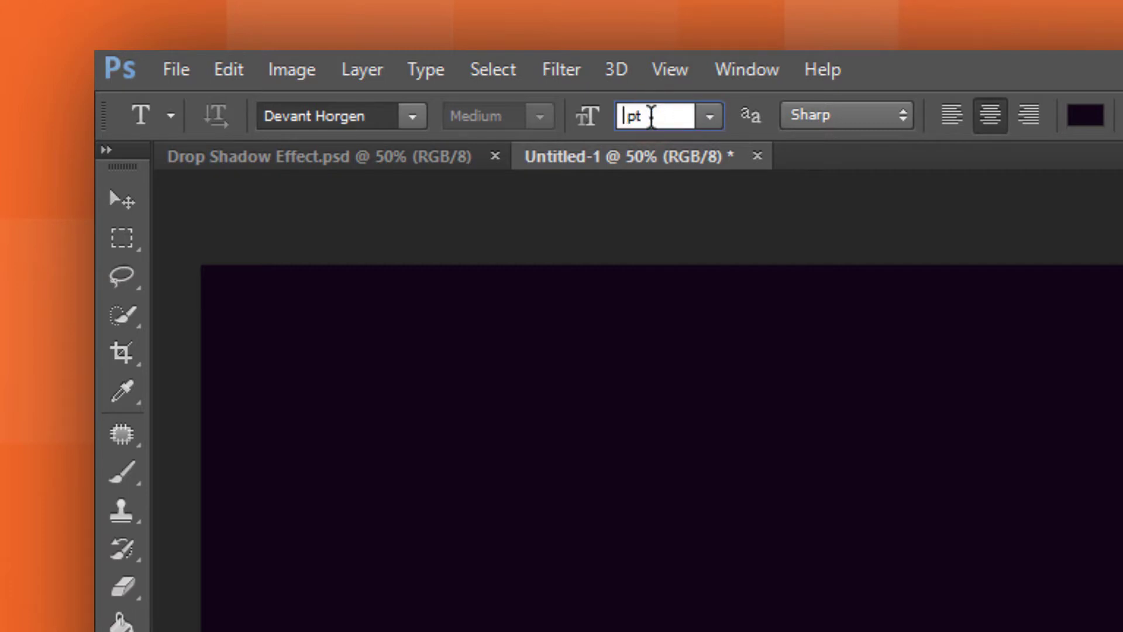
type("300")
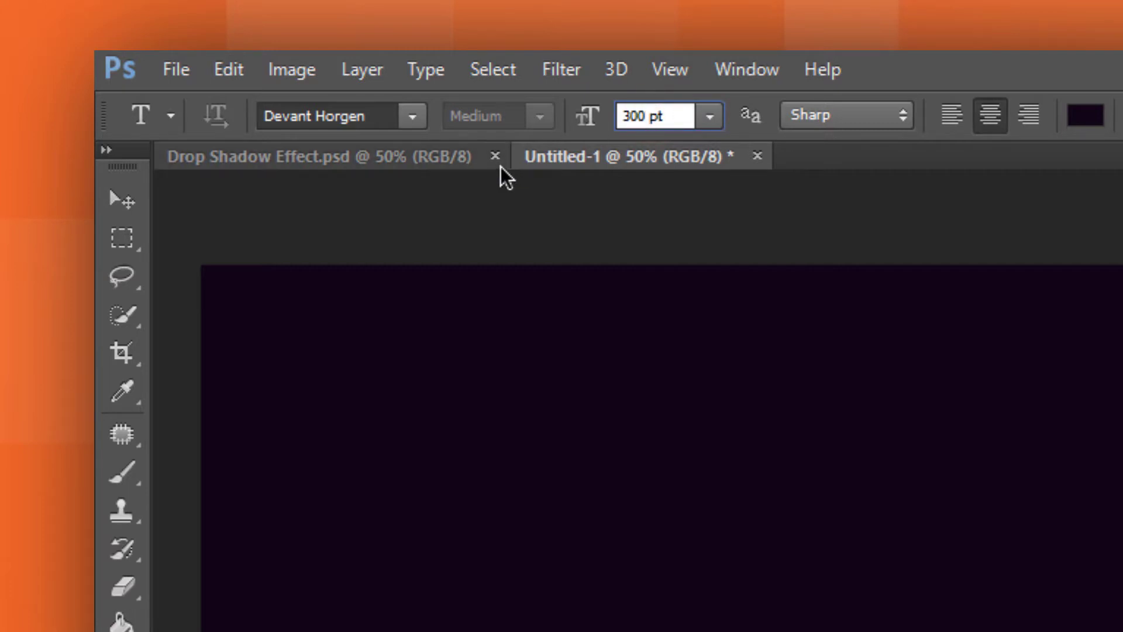
left_click(389, 121)
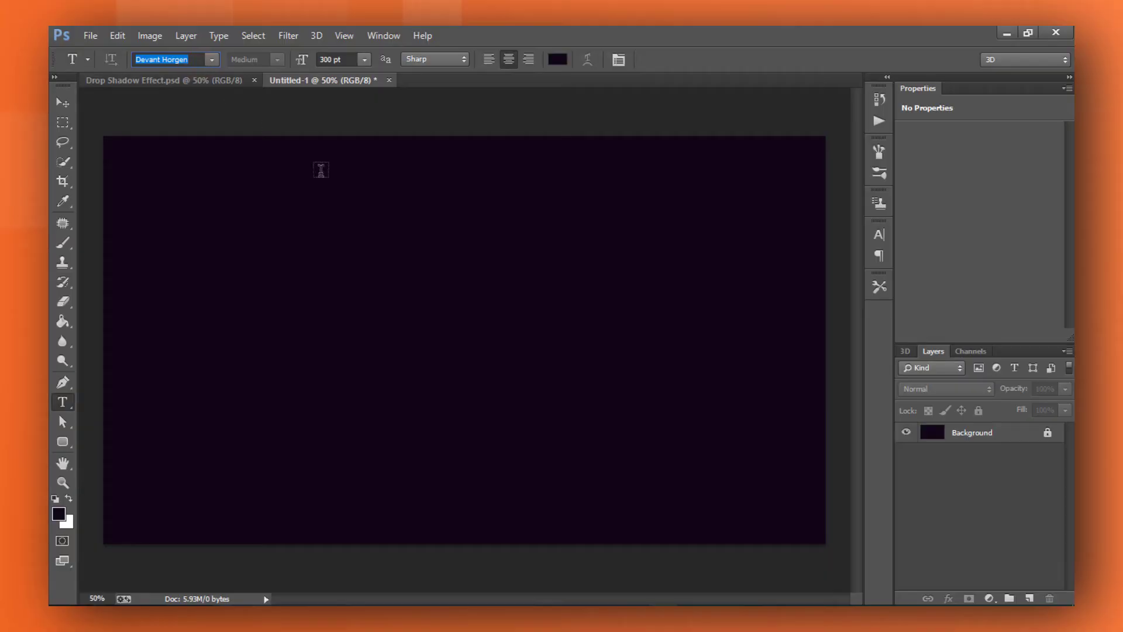
- Draw a paragraph text box in the middle of the canvas and set its text colour to white
left_click_drag(600, 424, 941, 631)
left_click_drag(483, 398, 663, 478)
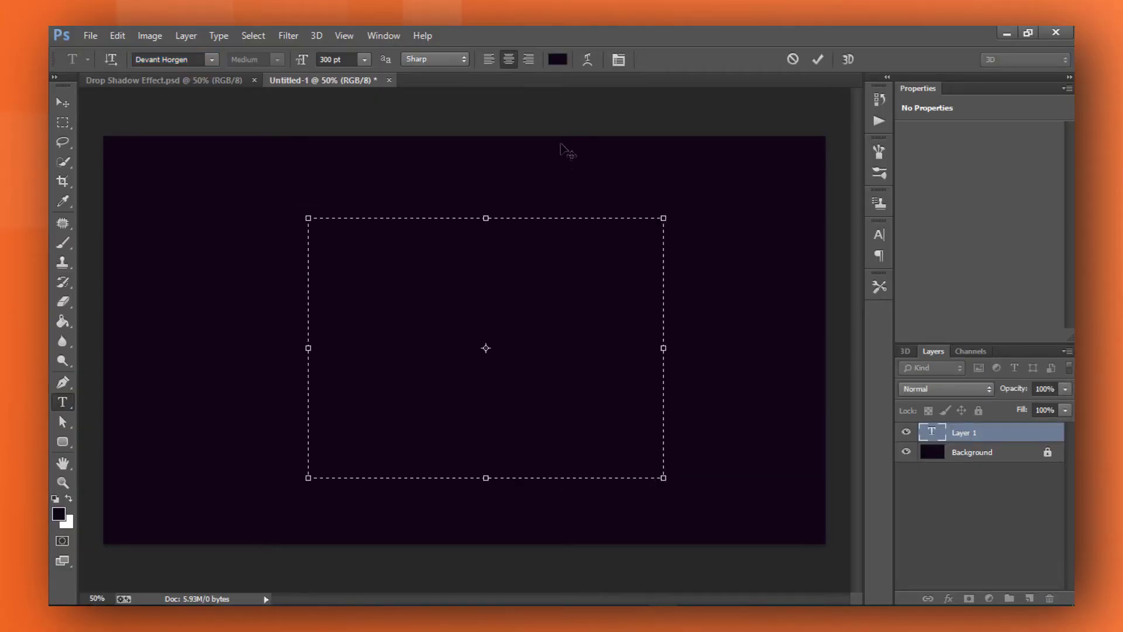
left_click(558, 59)
left_click_drag(566, 175, 521, 133)
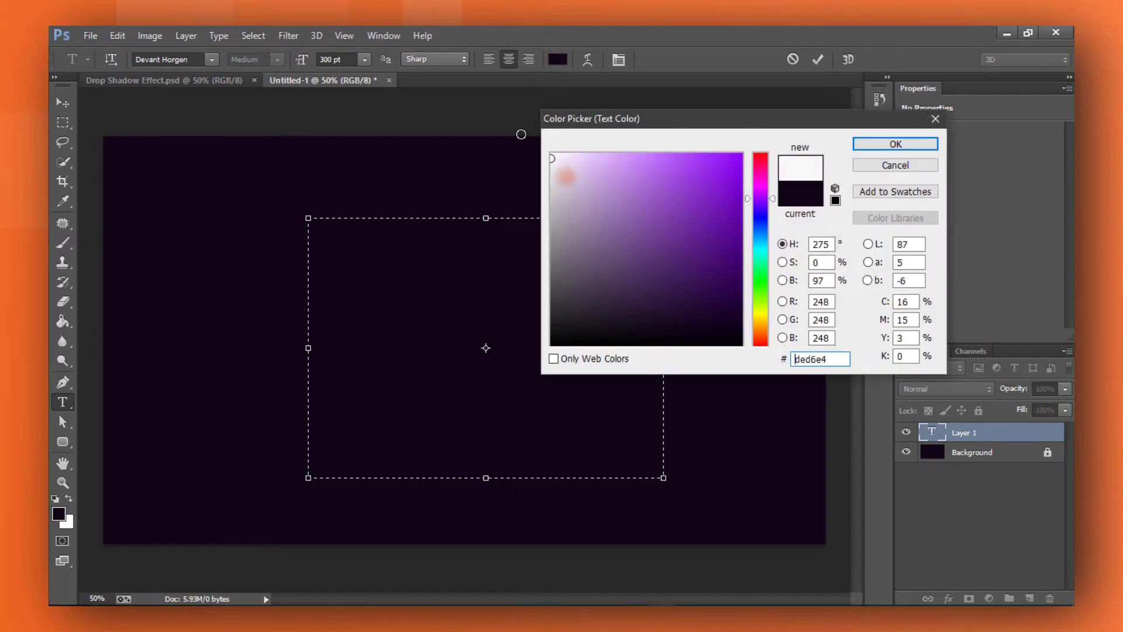
left_click(872, 145)
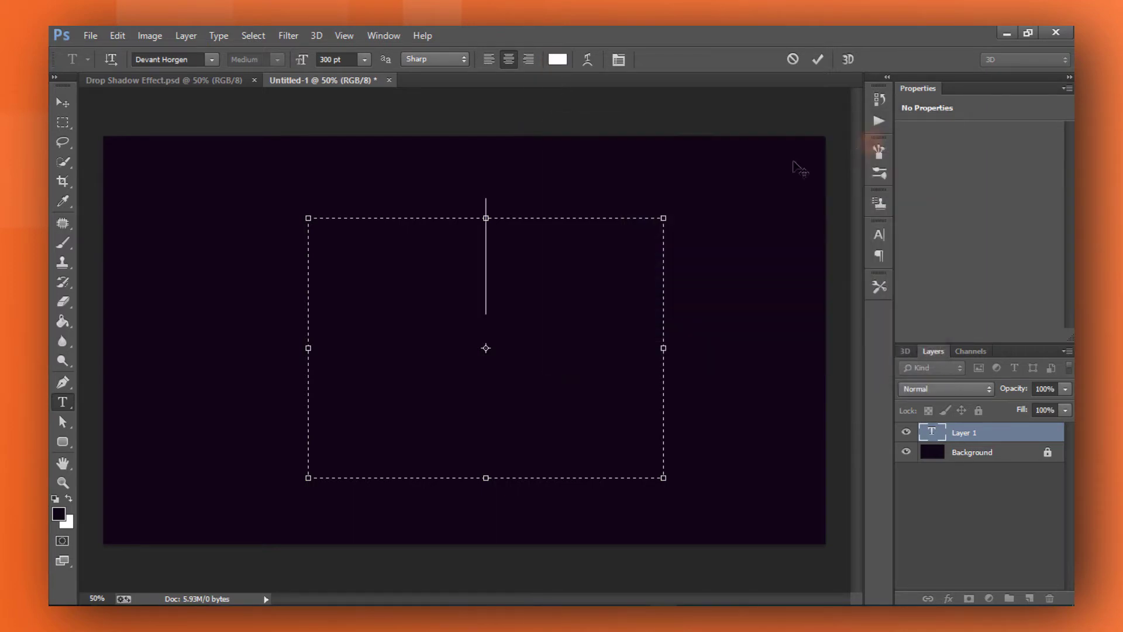
- Enter SHADOW in the text box and move the text down toward the canvas centre
type("SHADOW")
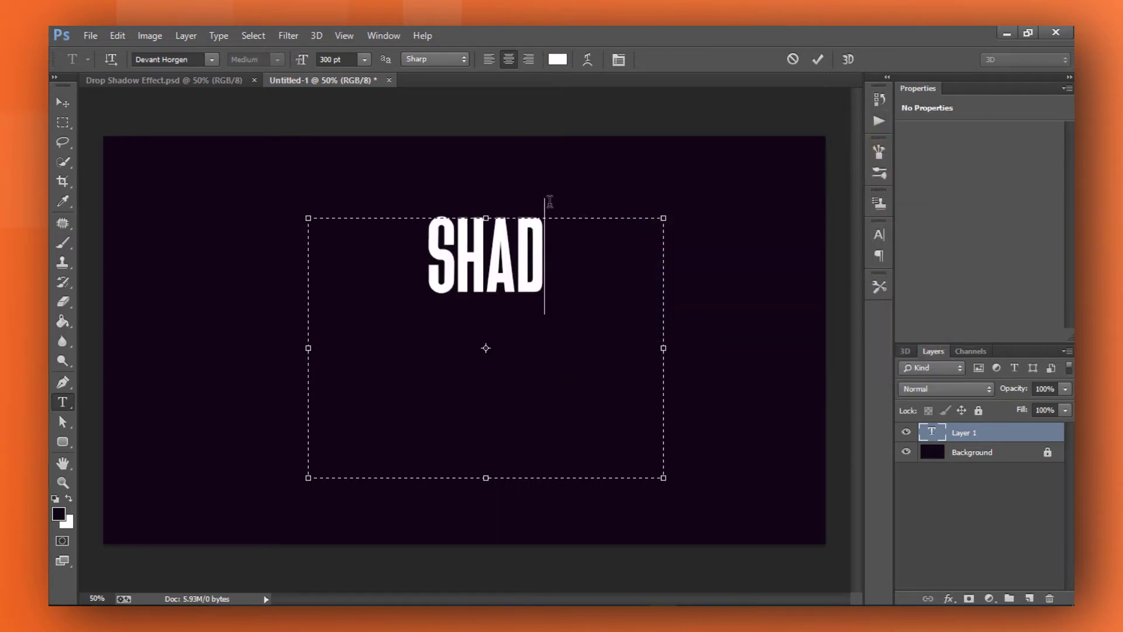
left_click(818, 60)
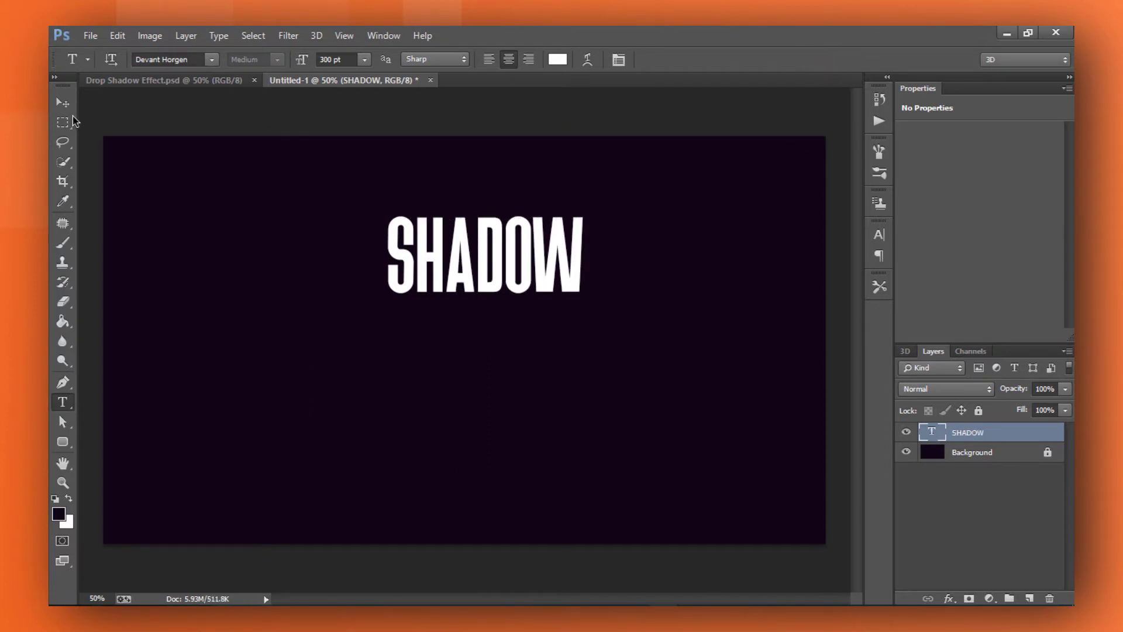
left_click(63, 103)
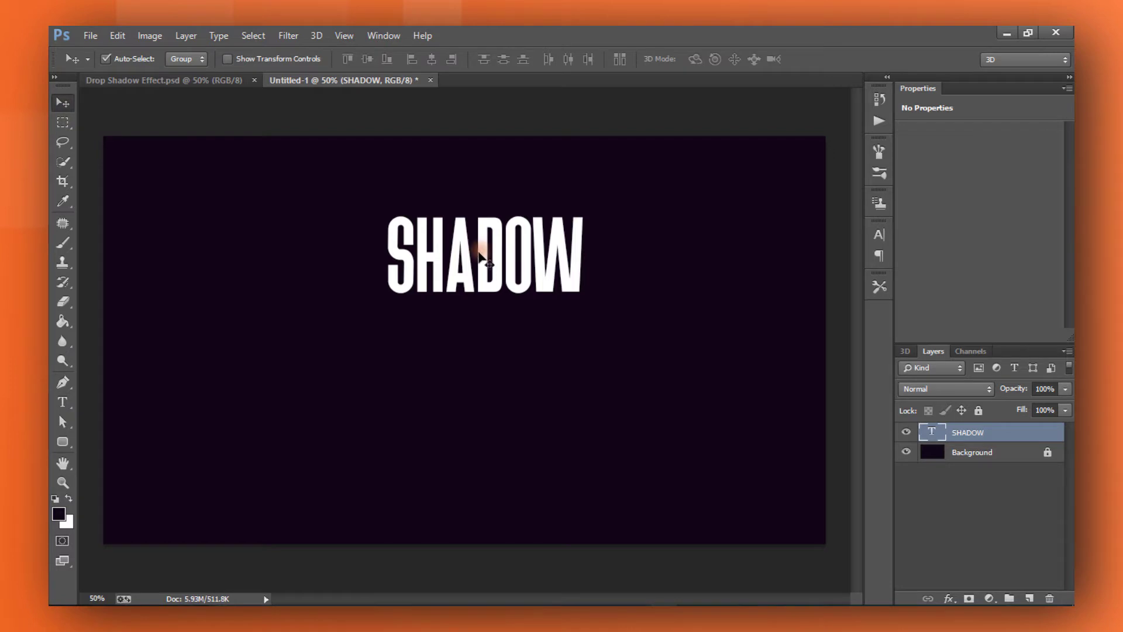
left_click_drag(482, 256, 508, 327)
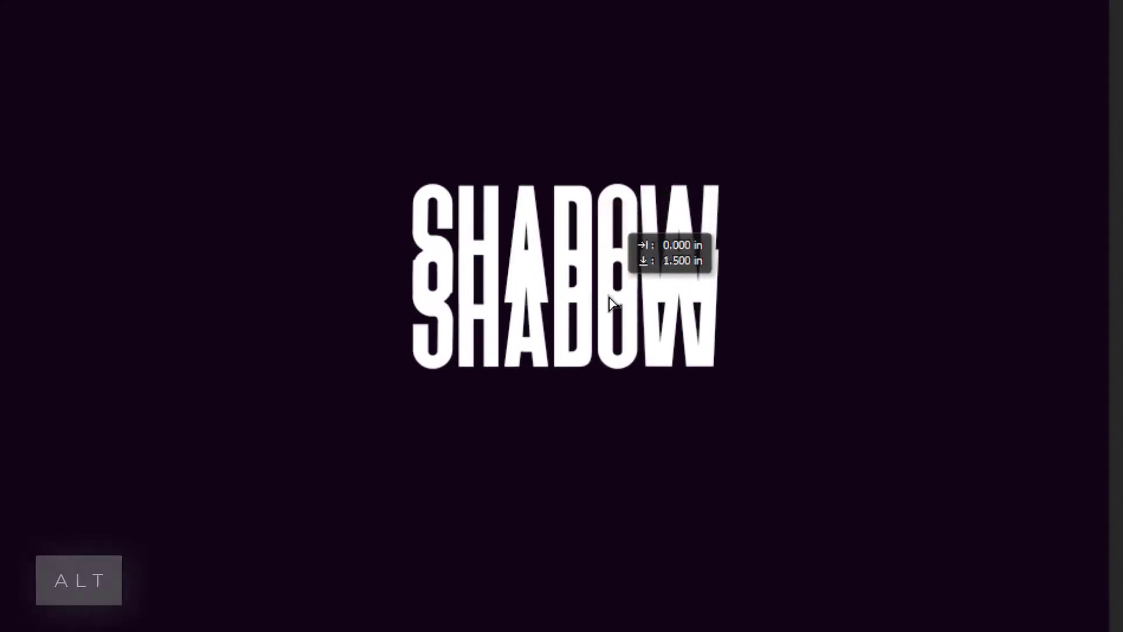
- Duplicate the SHADOW text straight below the original and place the copy's layer under the original layer
left_click_drag(609, 303, 609, 352)
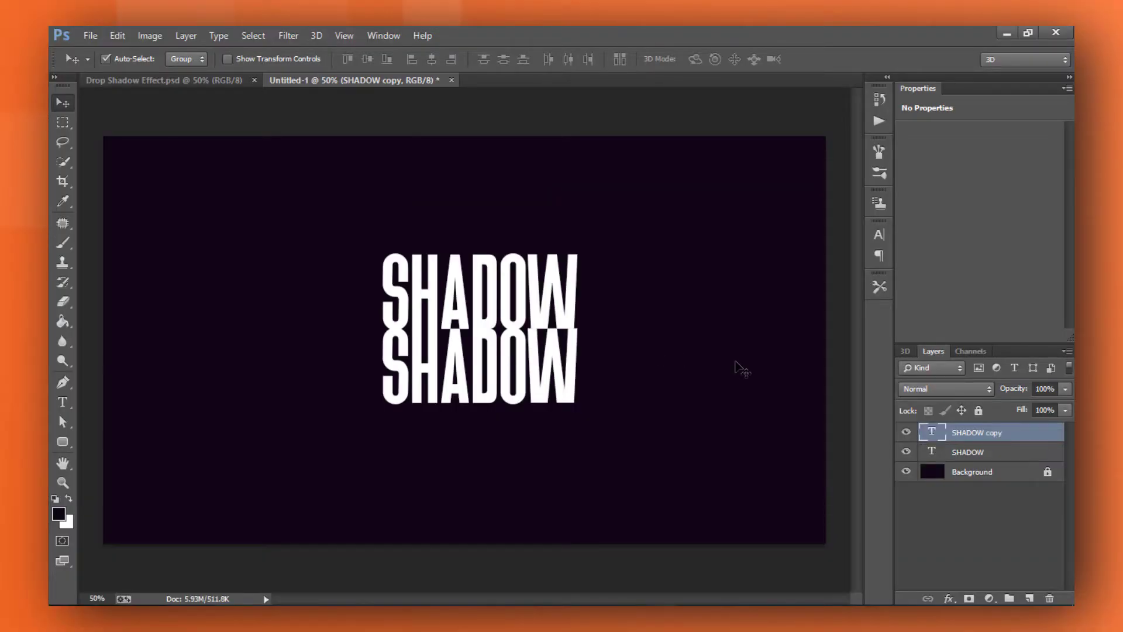
left_click_drag(928, 433, 928, 462)
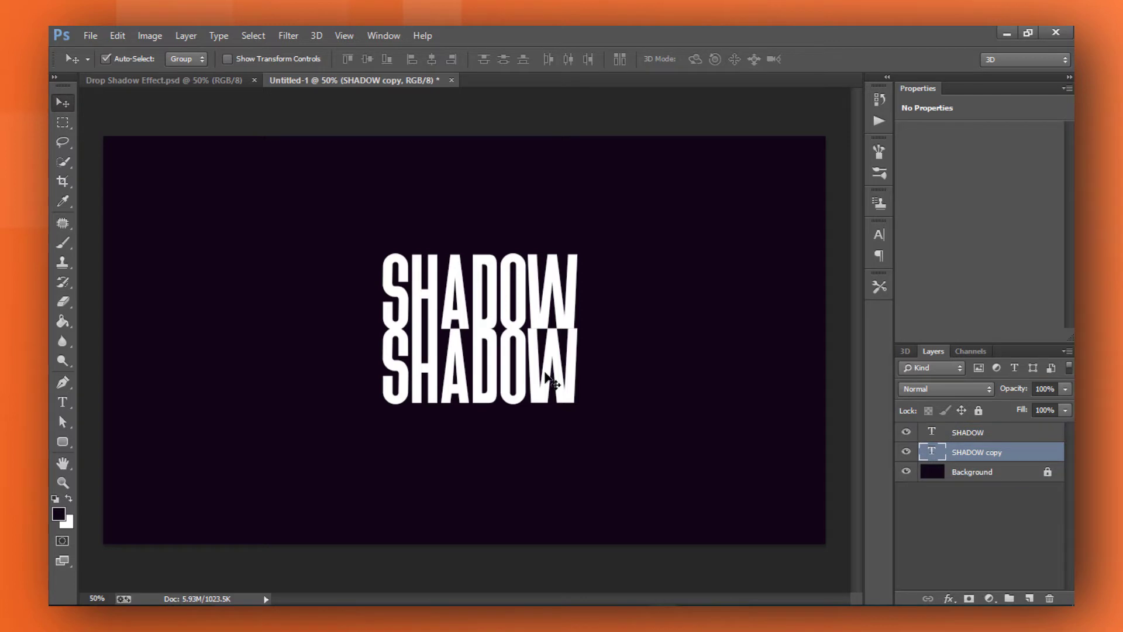
- Nudge the SHADOW copy down to leave a narrow gap under the original word
key("Down")
key("Down")
key("Down")
key("Down")
key("Down")
key("Down")
key("Down")
key("Down")
key("Down")
key("Down")
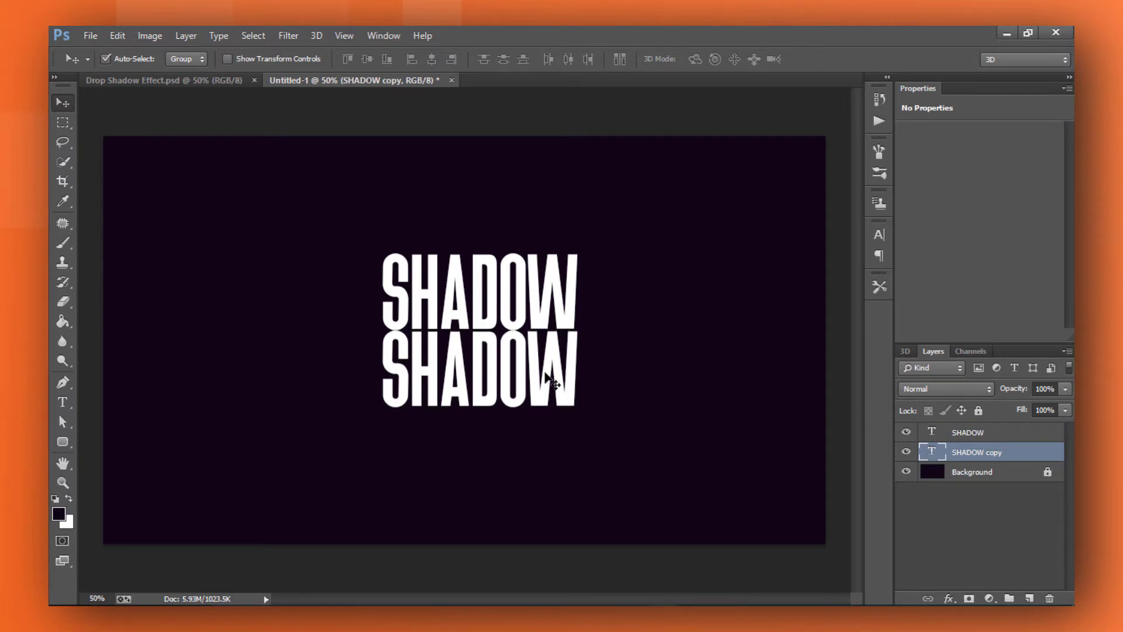
key("Down")
key("Down")
key("Down")
key("Down")
key("Down")
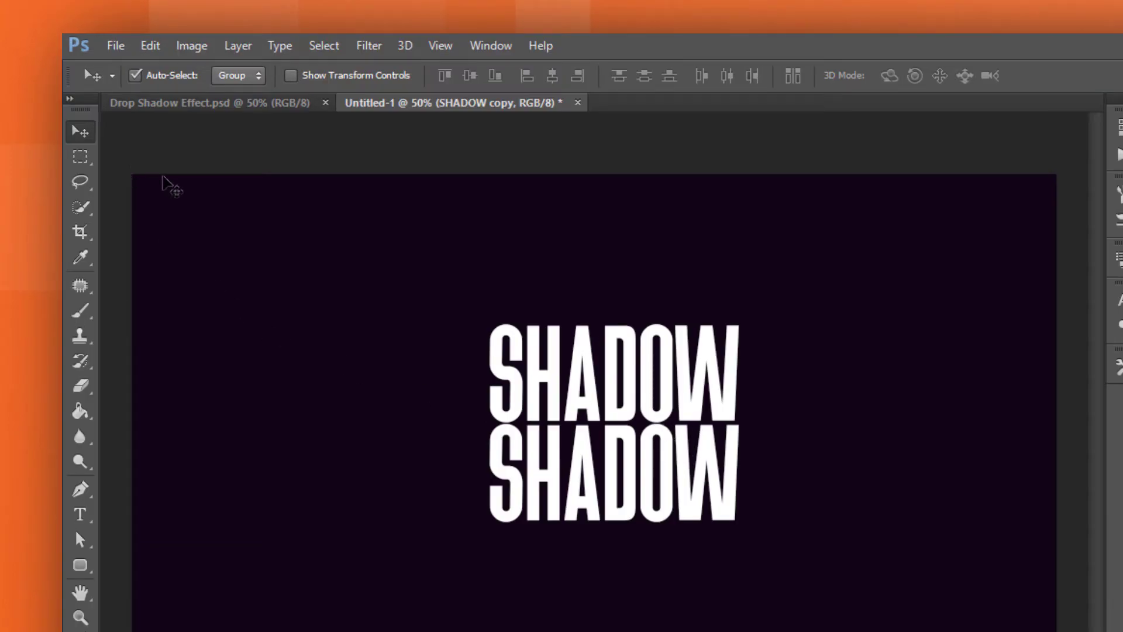
- Show the rulers and place vertical guides along the left and right edges of the SHADOW text
key("ctrl+r")
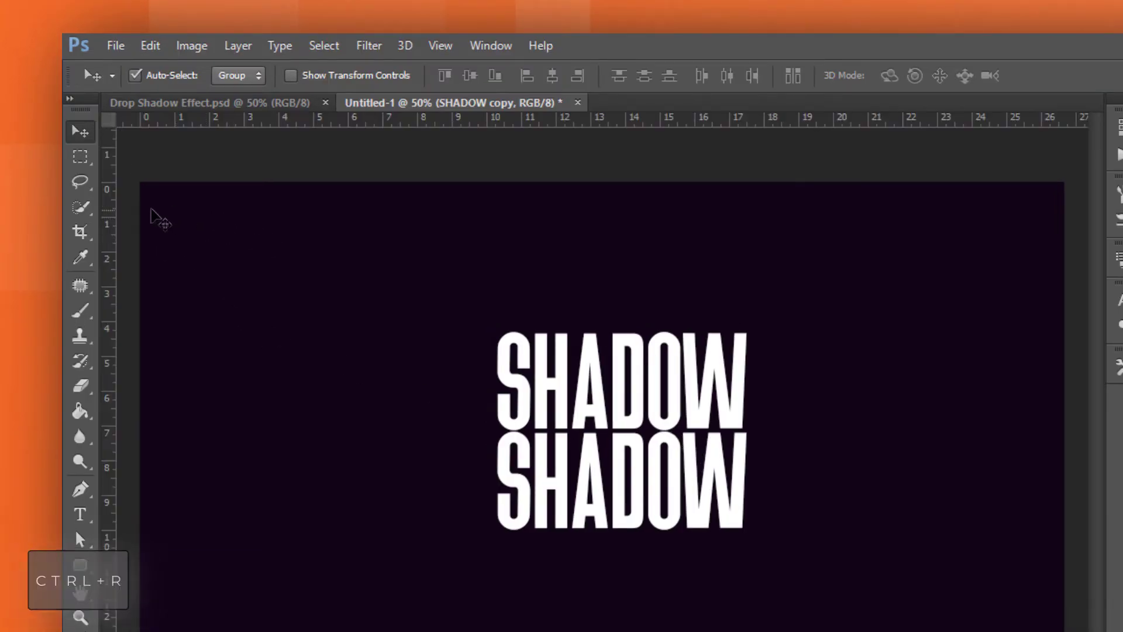
left_click_drag(110, 216, 490, 282)
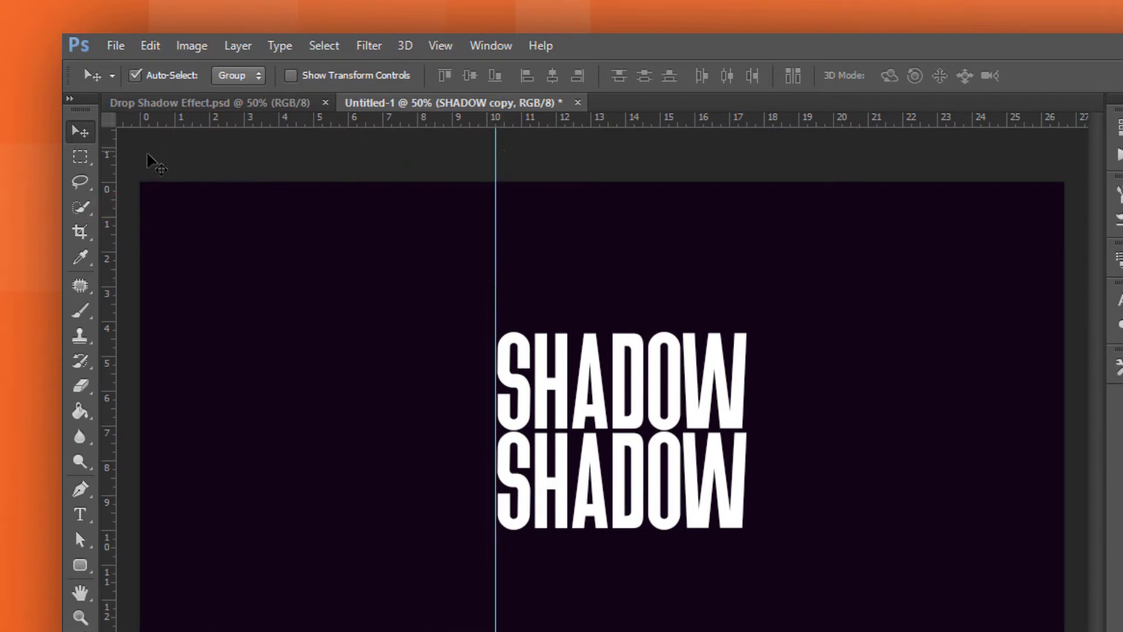
left_click_drag(110, 185, 754, 278)
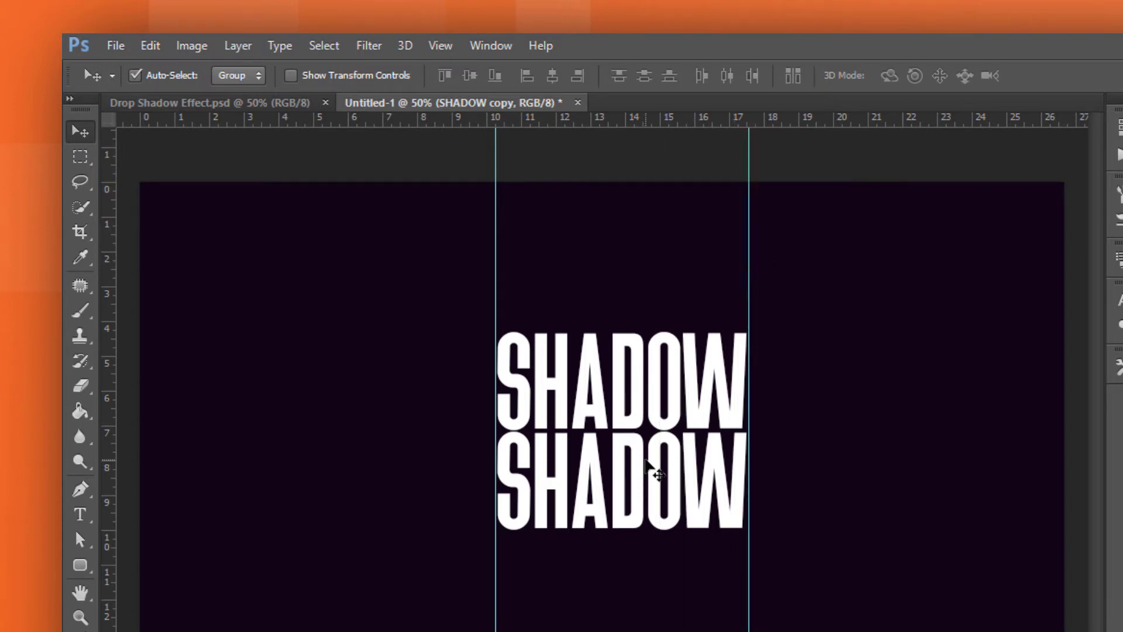
- Replace the text of the lower SHADOW copy with EFFECT
left_click(80, 515)
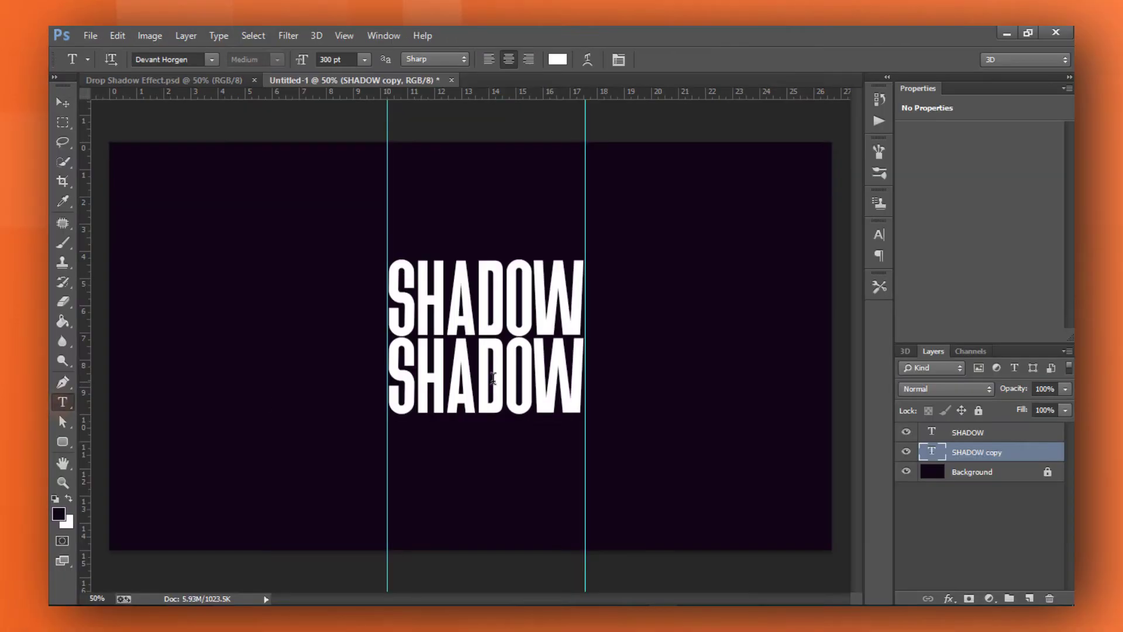
left_click(493, 377)
double_click(493, 377)
left_click(493, 378)
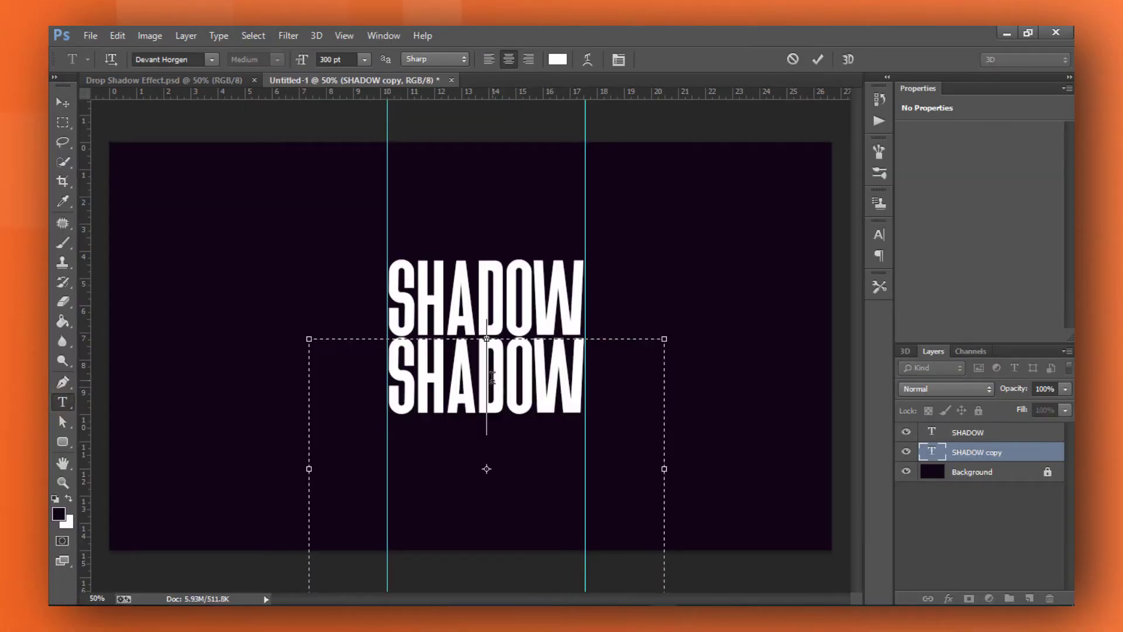
key("ctrl+a")
key("BackSpace")
type("EFFECT")
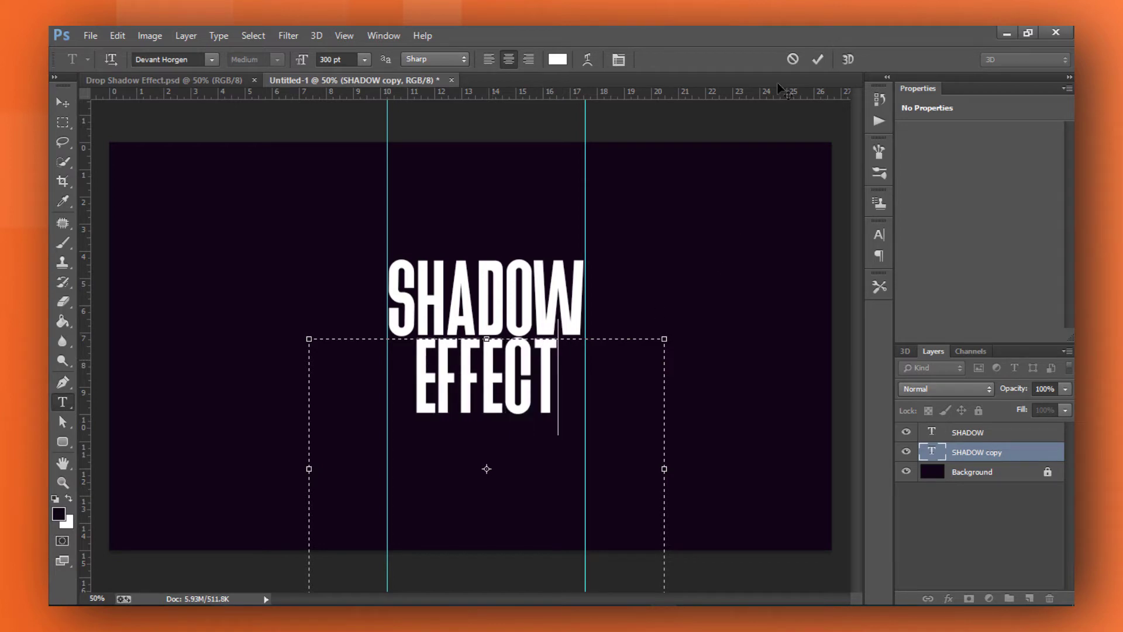
left_click(817, 57)
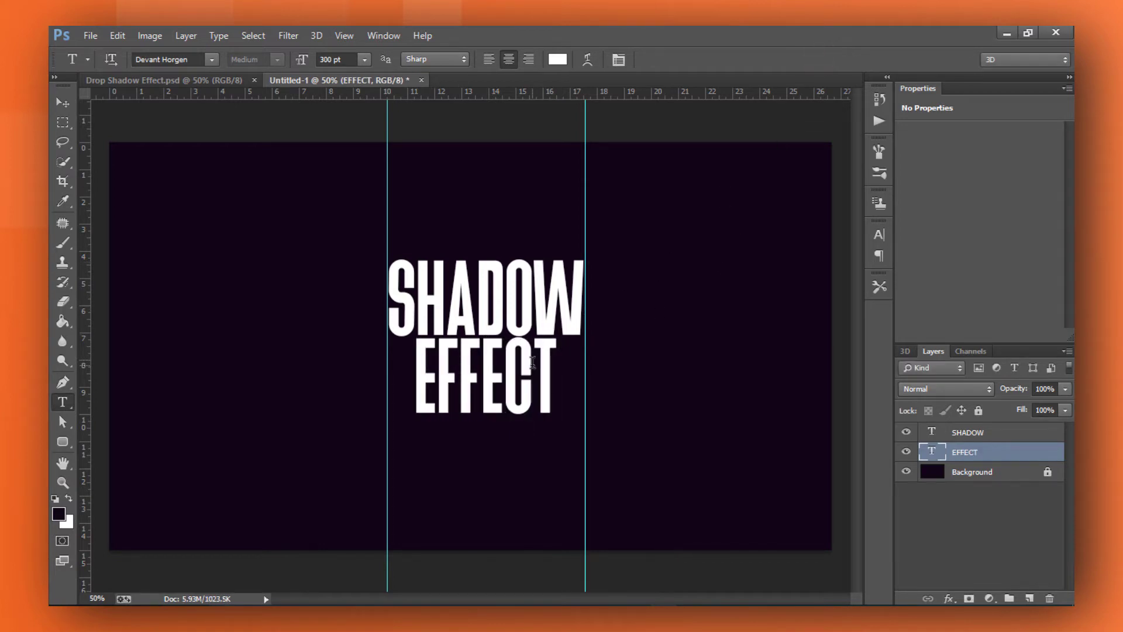
- Stretch the EFFECT text horizontally to roughly match the width between the two guides
key("ctrl+t")
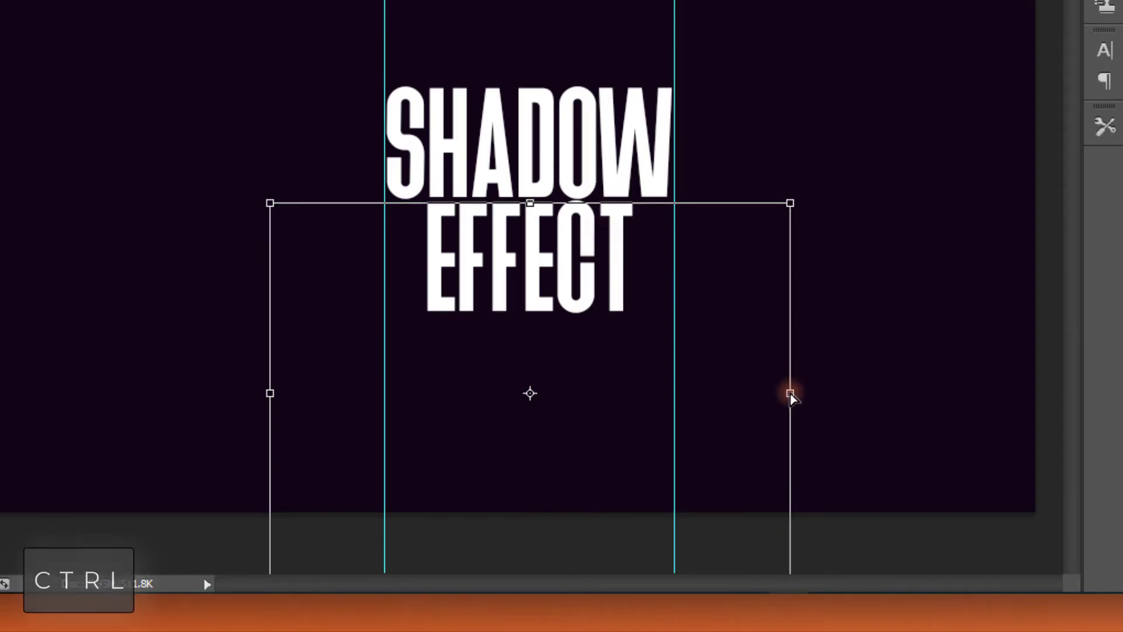
left_click_drag(790, 393, 855, 401)
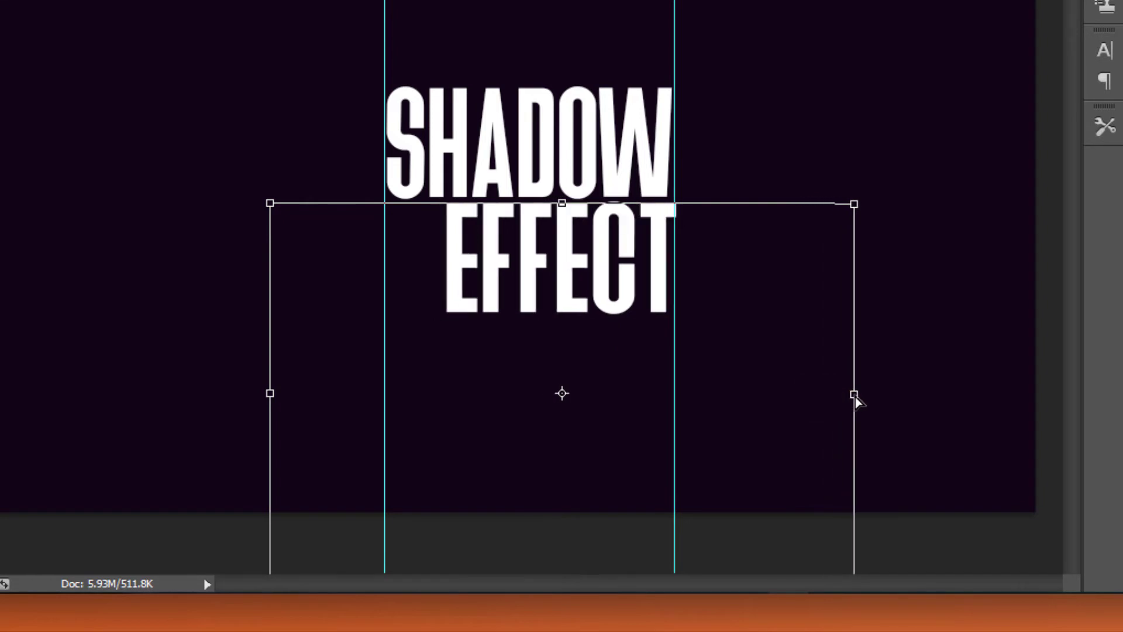
left_click_drag(273, 397, 169, 394)
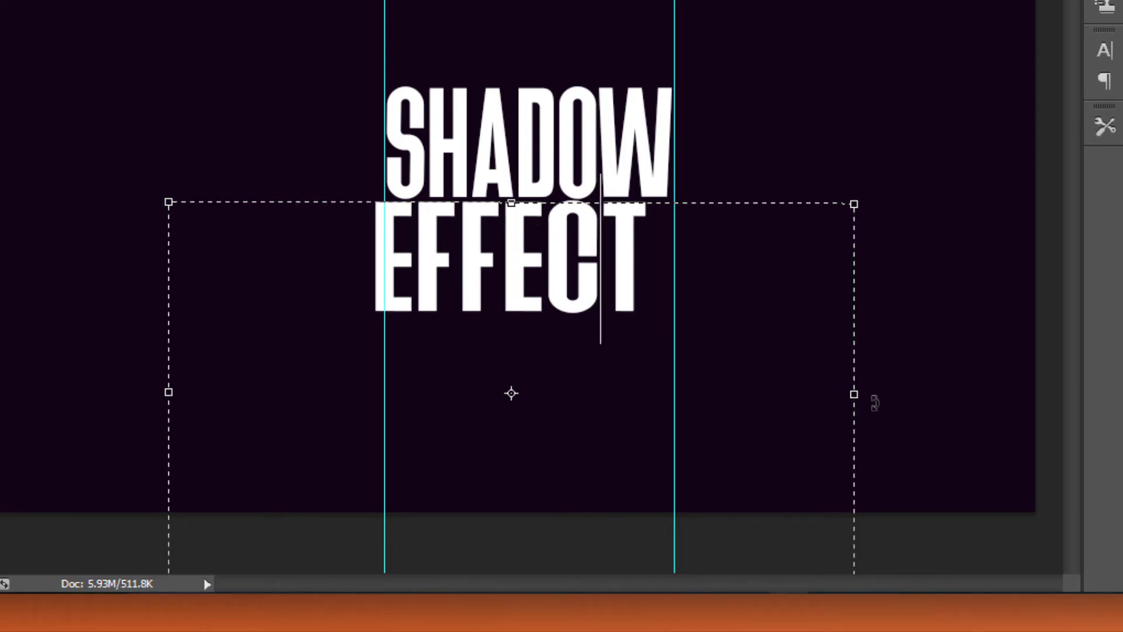
left_click_drag(854, 394, 870, 393)
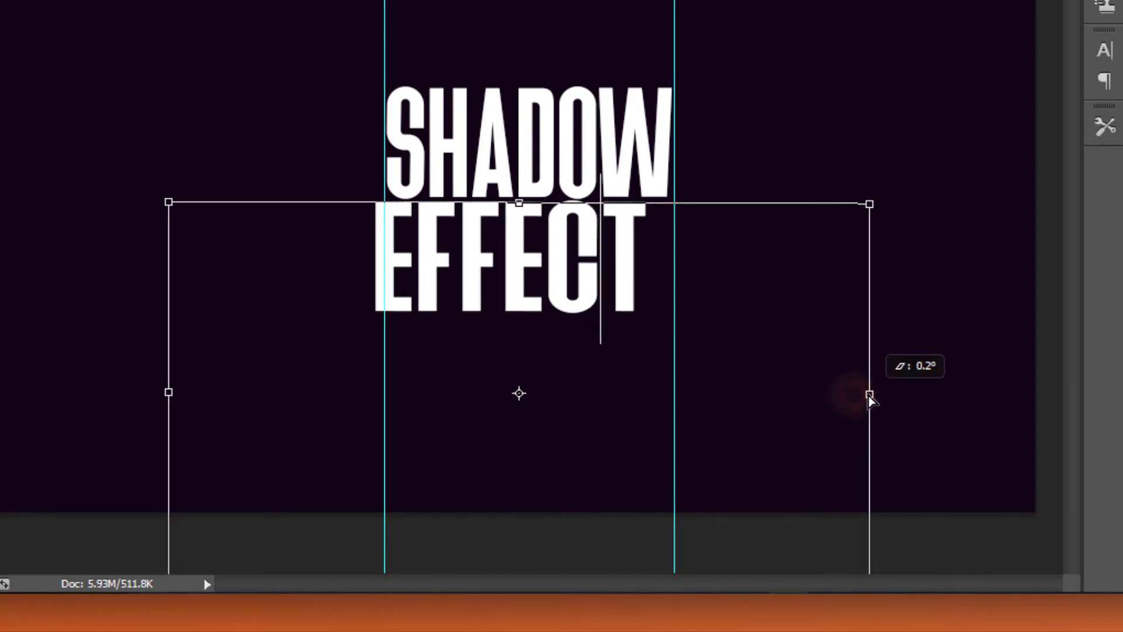
key("ctrl+Return")
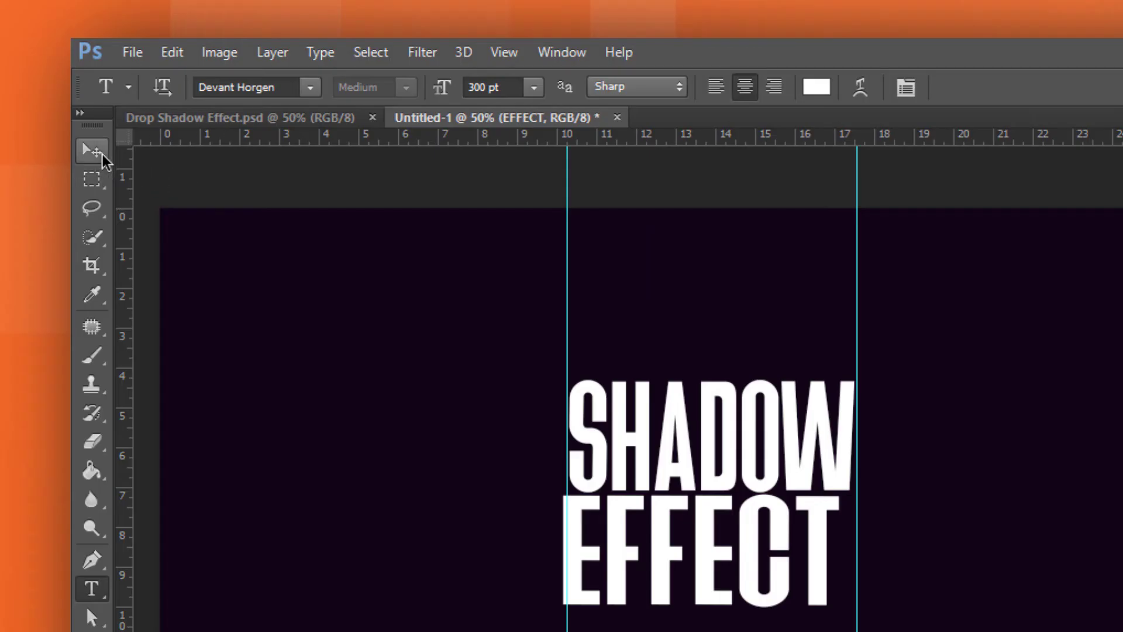
- Move the EFFECT text to fit between the guides and nudge it up close under SHADOW
left_click(100, 156)
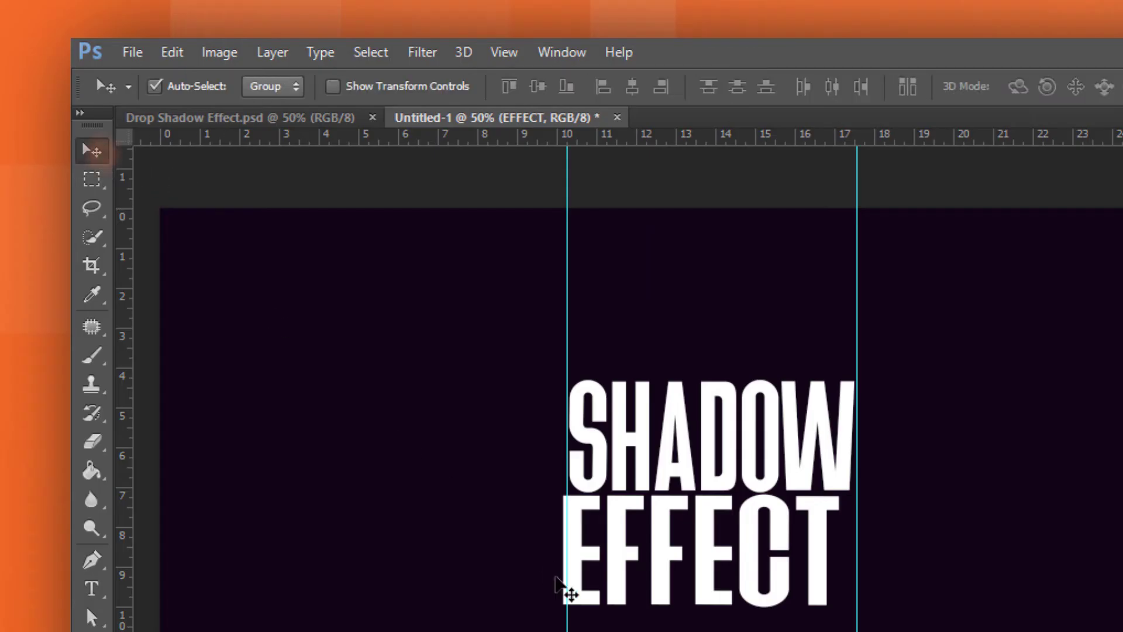
left_click_drag(673, 586, 683, 592)
key("Up")
key("Up")
key("Up")
key("Up")
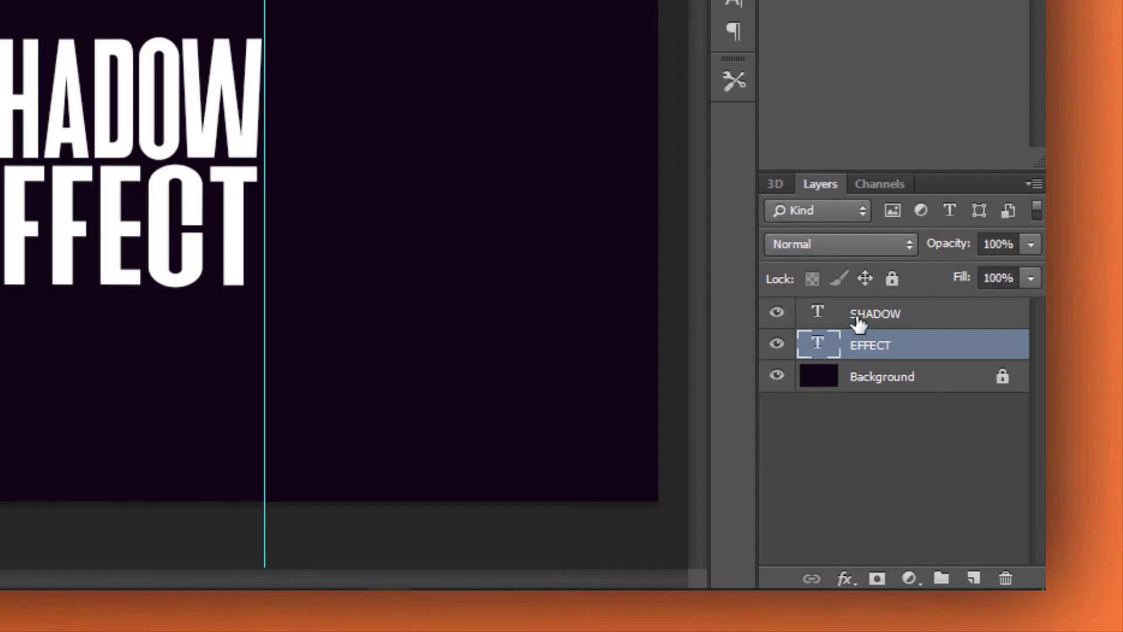
- Add a drop shadow to the SHADOW text layer with 100% opacity and a 90° angle
left_click(959, 435)
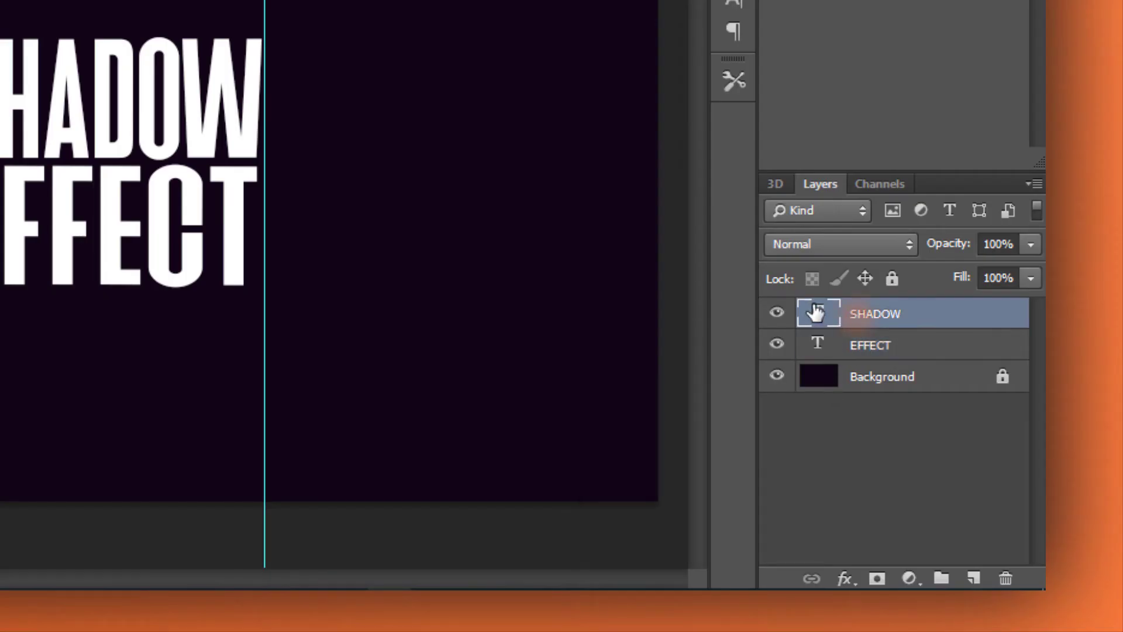
left_click(846, 576)
left_click(858, 557)
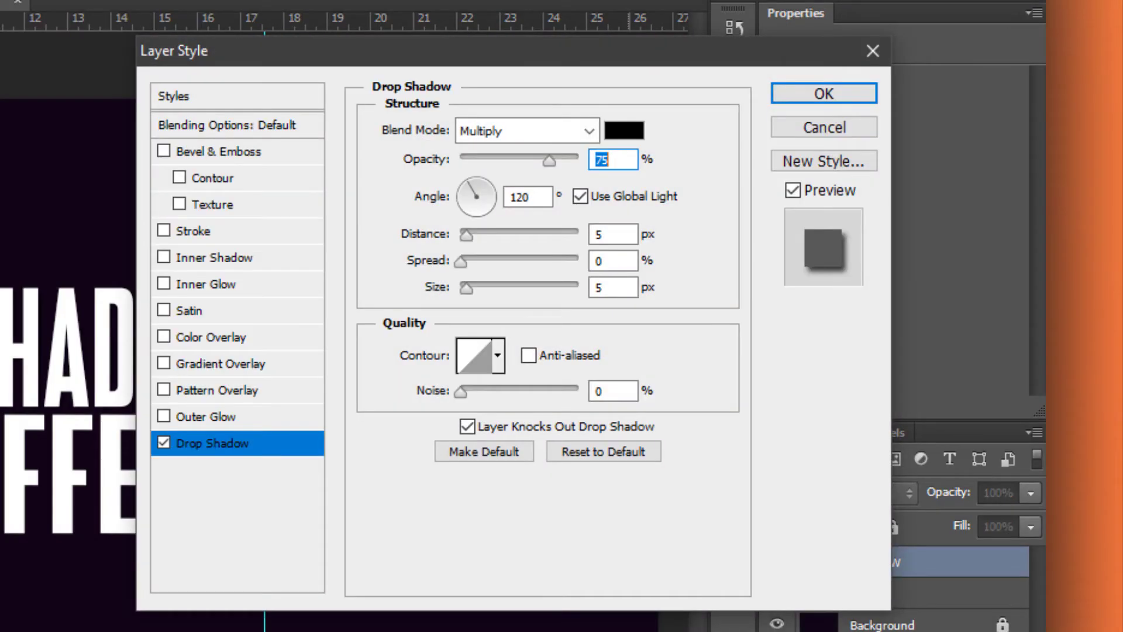
left_click_drag(336, 52, 440, 66)
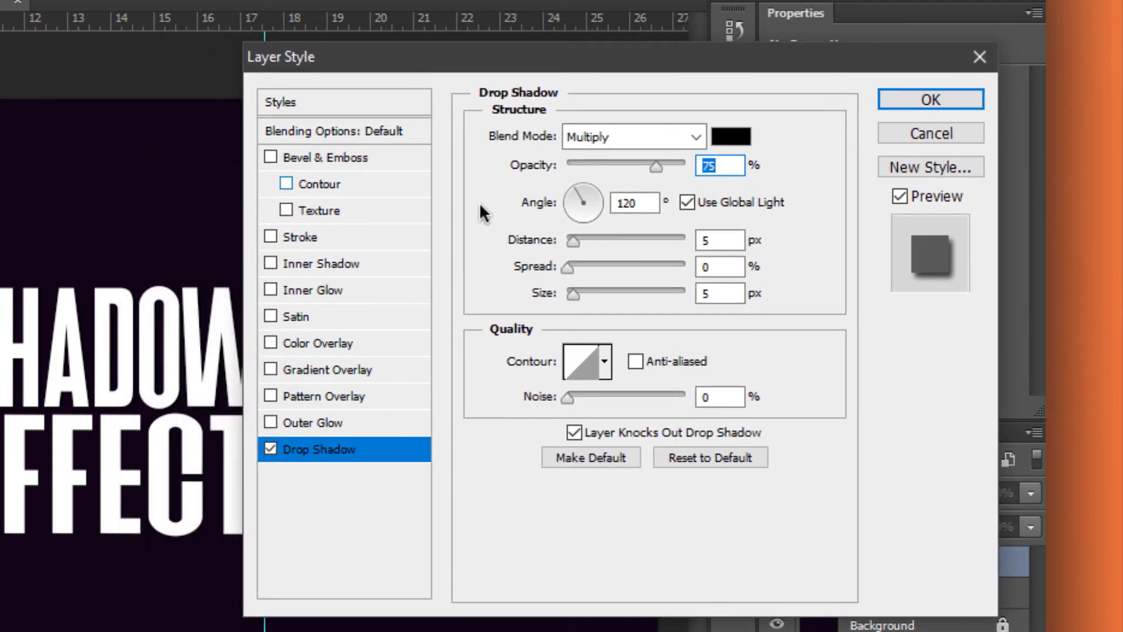
double_click(741, 166)
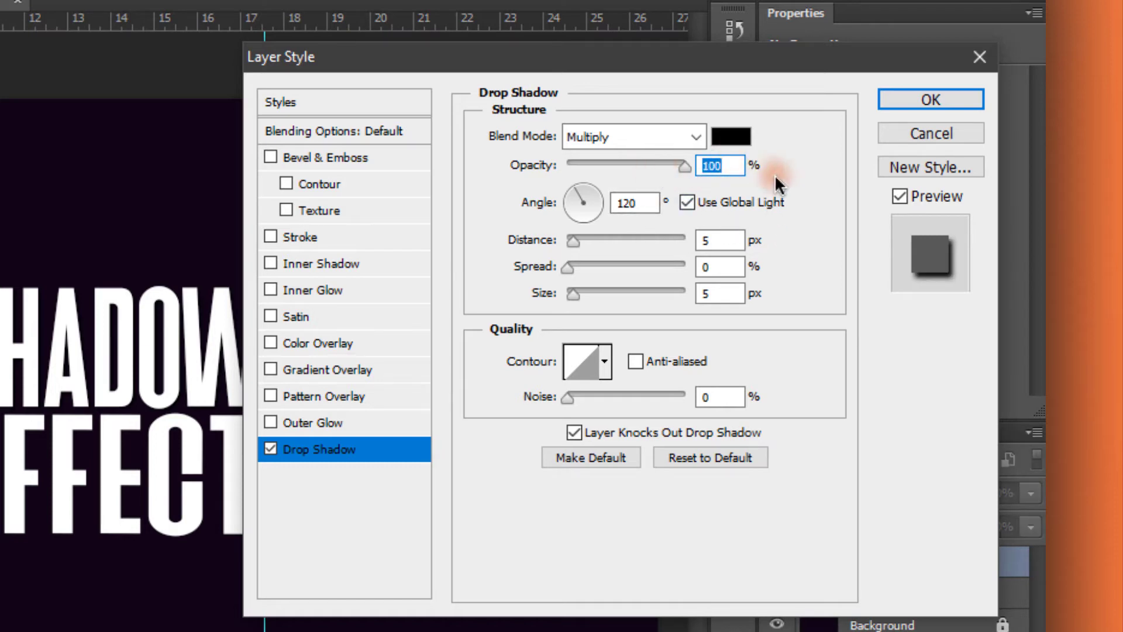
type("100")
left_click(730, 167)
double_click(644, 204)
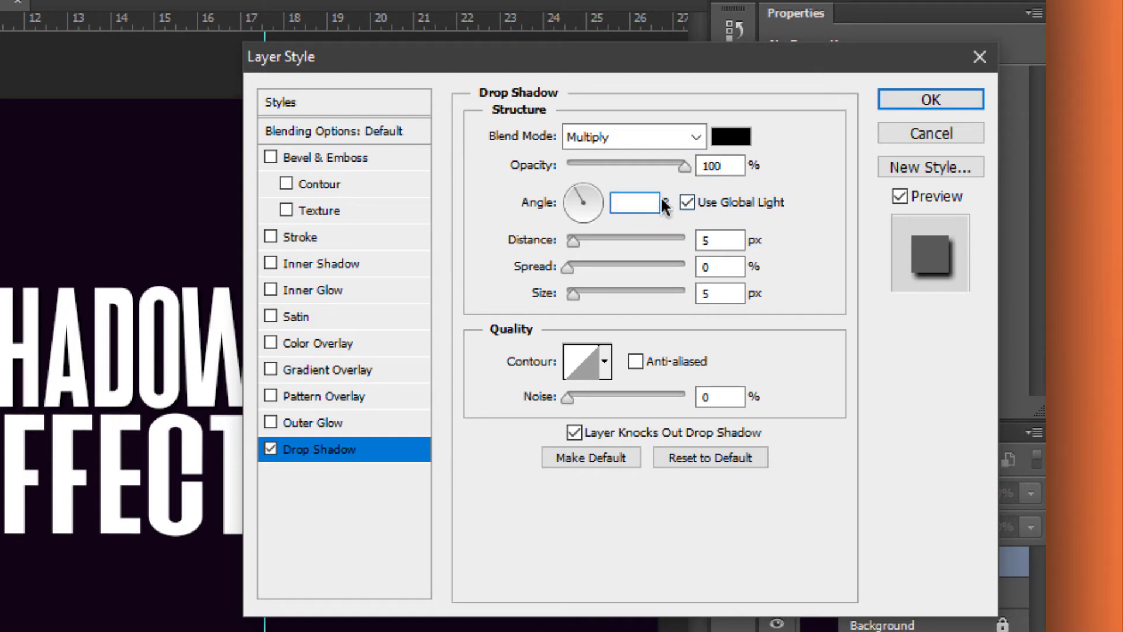
type("90")
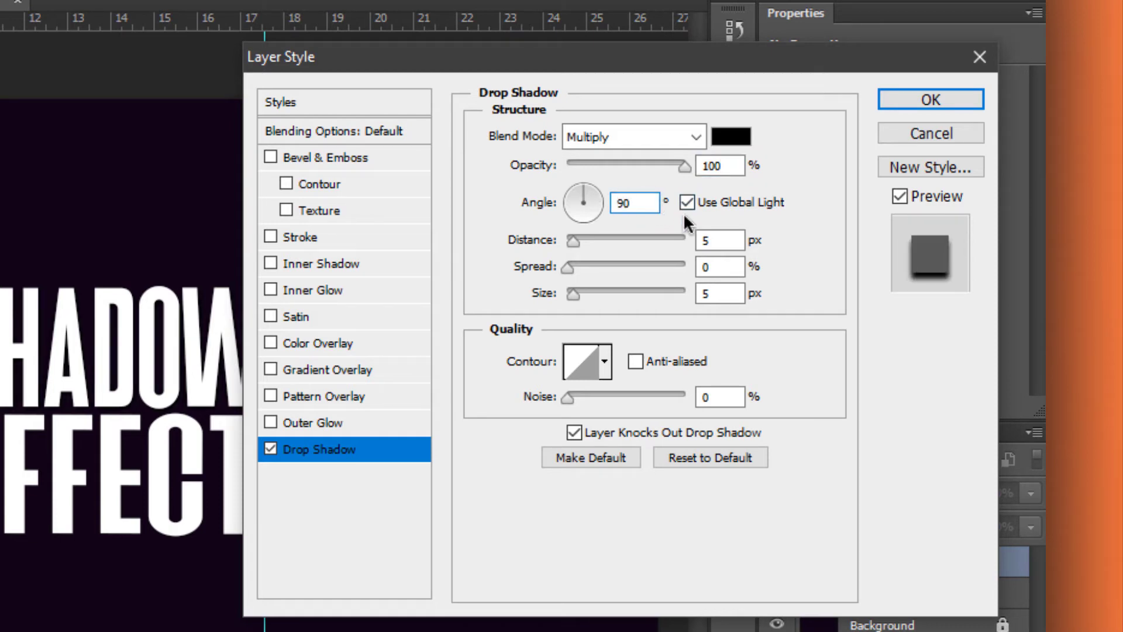
- Set the drop shadow's size to 75 px and distance to 50 px, keep global light on, and apply the style
left_click(724, 245)
left_click(712, 292)
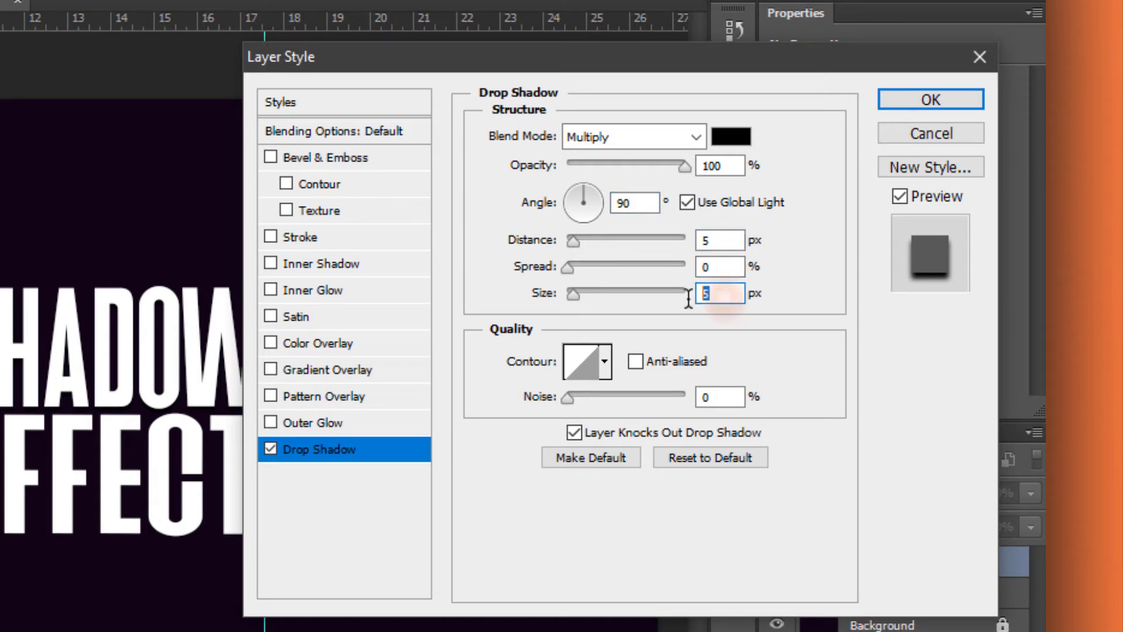
type("75")
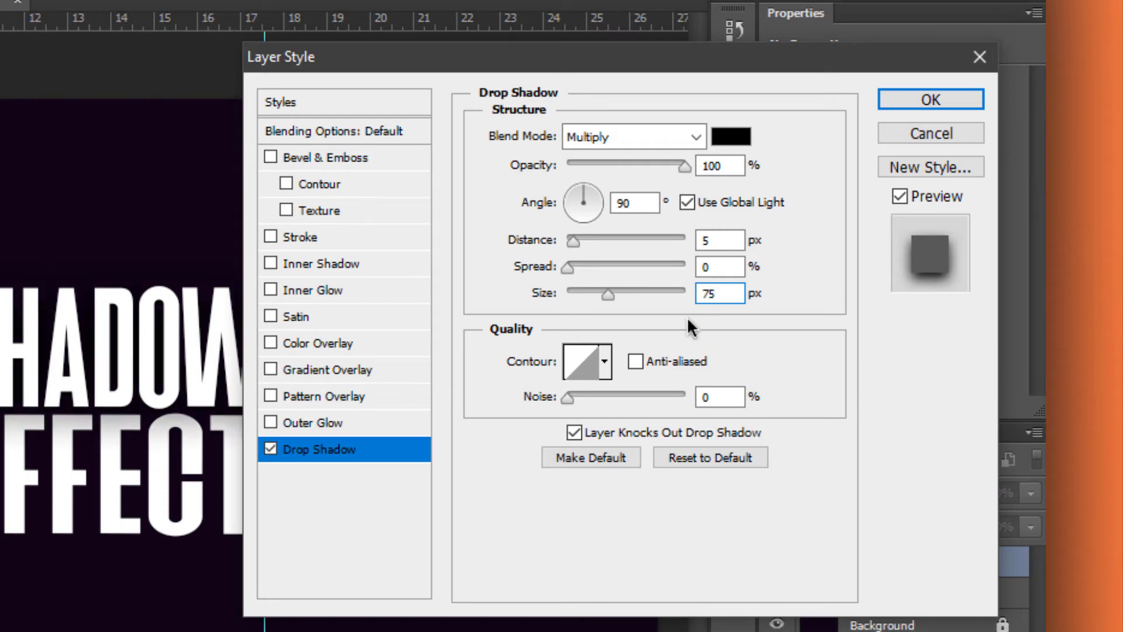
left_click(720, 240)
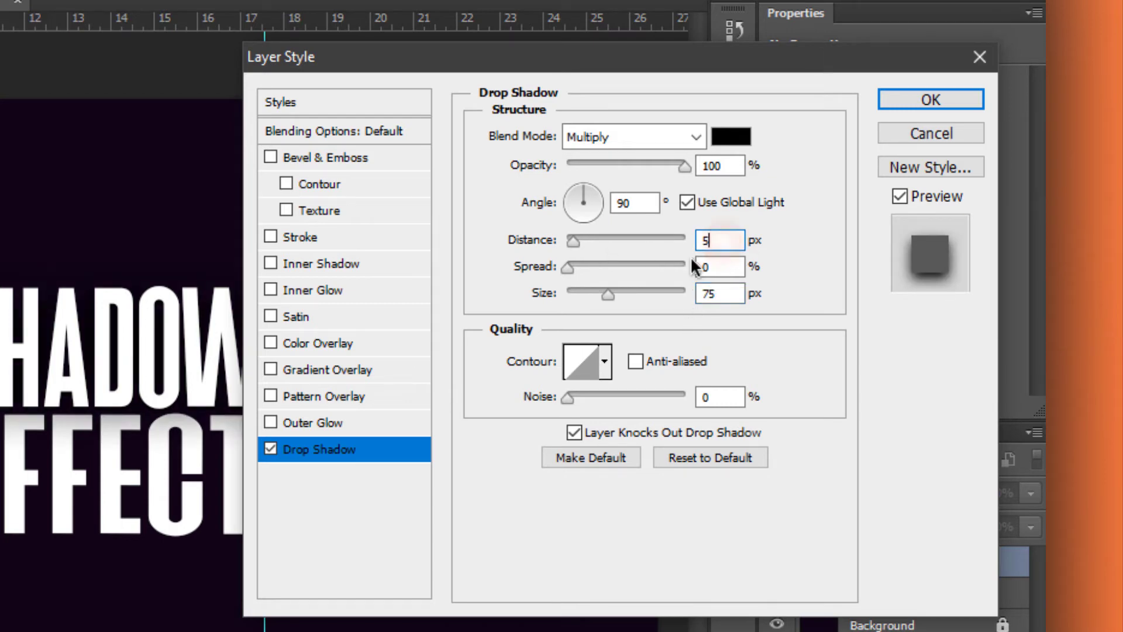
left_click_drag(573, 244, 599, 241)
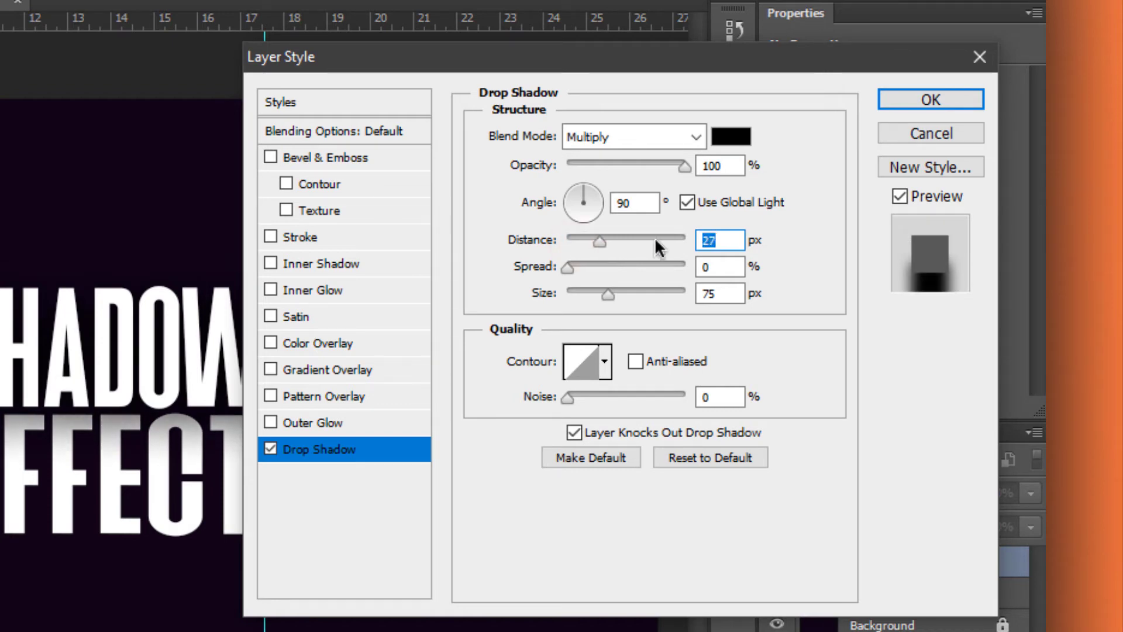
type("50")
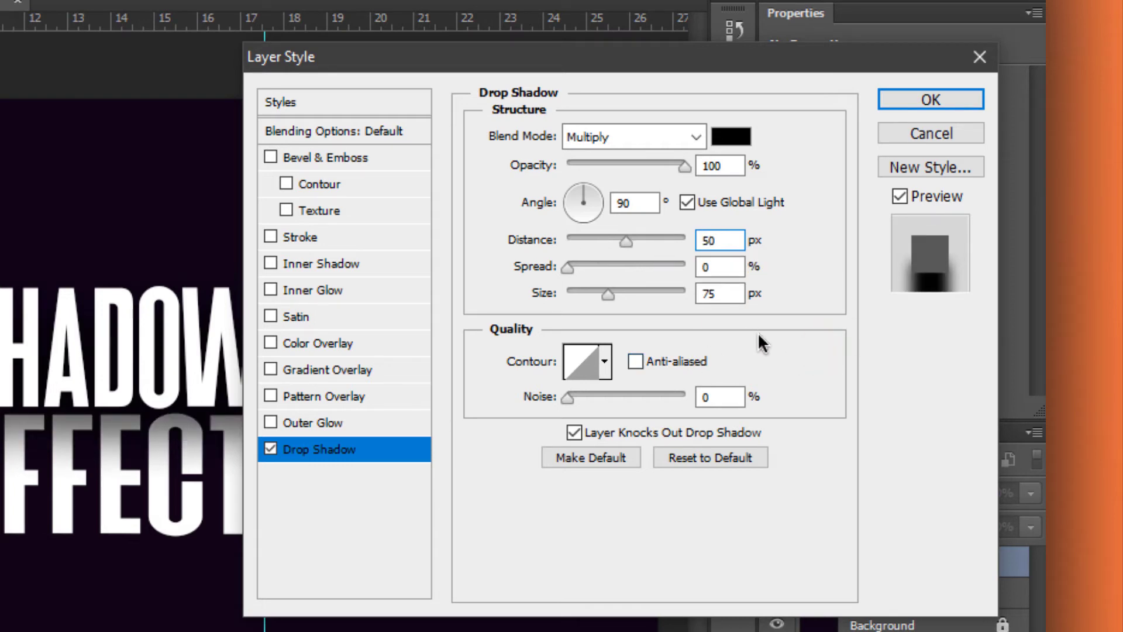
left_click(688, 202)
left_click(688, 201)
left_click(921, 101)
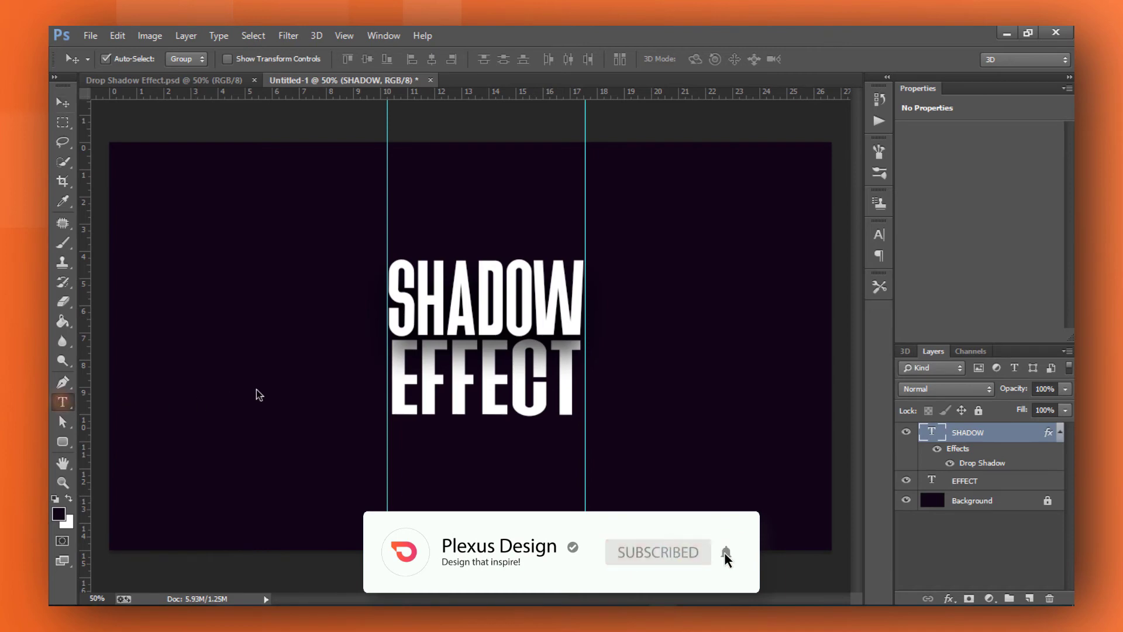
- Recolor the whole SHADOW text to orange ff6a30
key("t")
left_click(395, 299)
left_click_drag(388, 298, 584, 300)
left_click(559, 66)
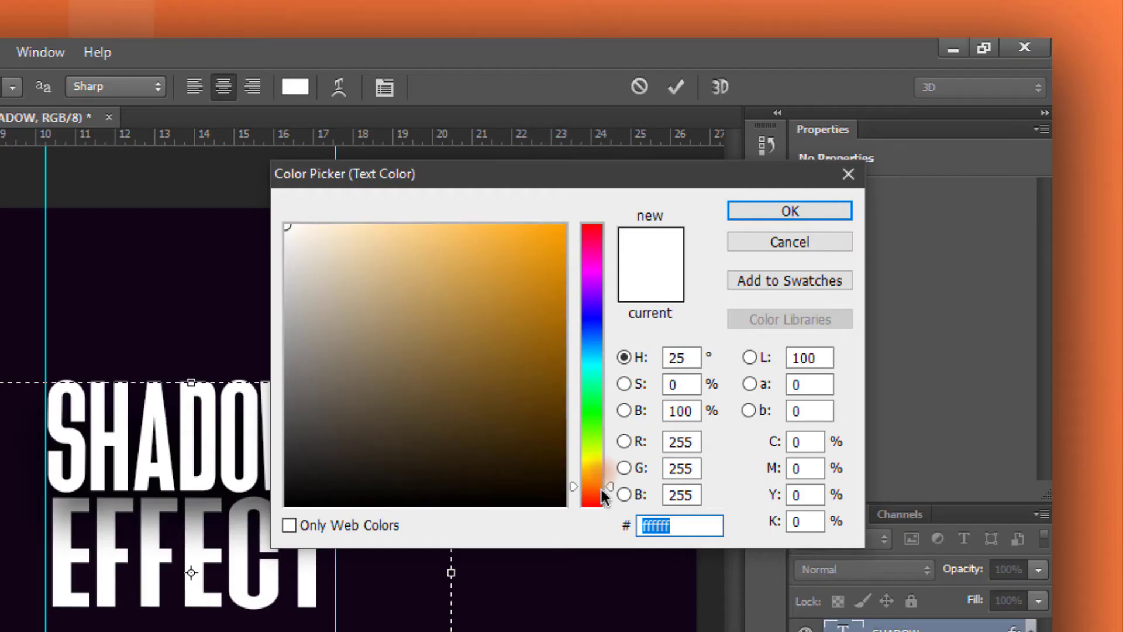
left_click_drag(603, 490, 603, 493)
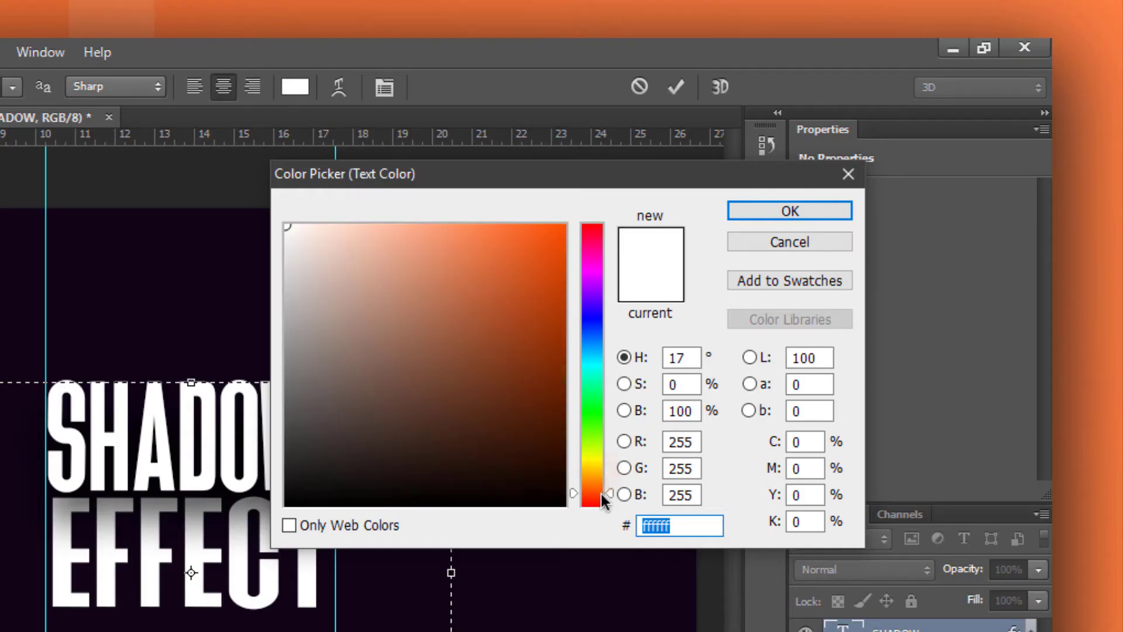
mouse_move(491, 371)
left_mouse_down()
mouse_move(501, 190)
mouse_move(486, 191)
mouse_move(513, 225)
left_mouse_up()
left_click(767, 214)
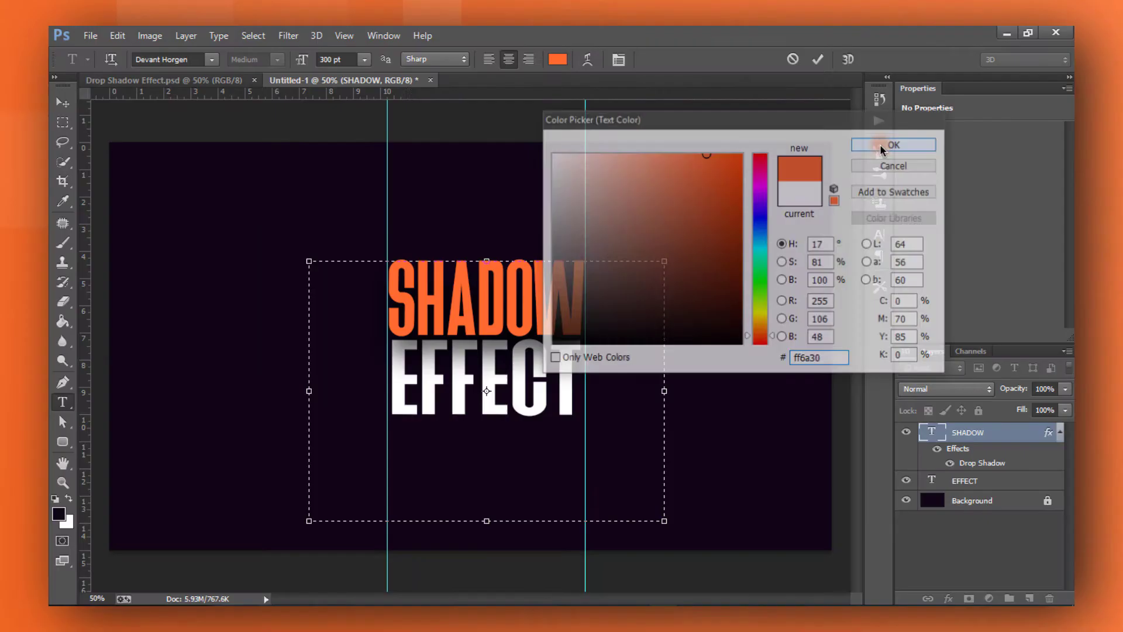
left_click(676, 87)
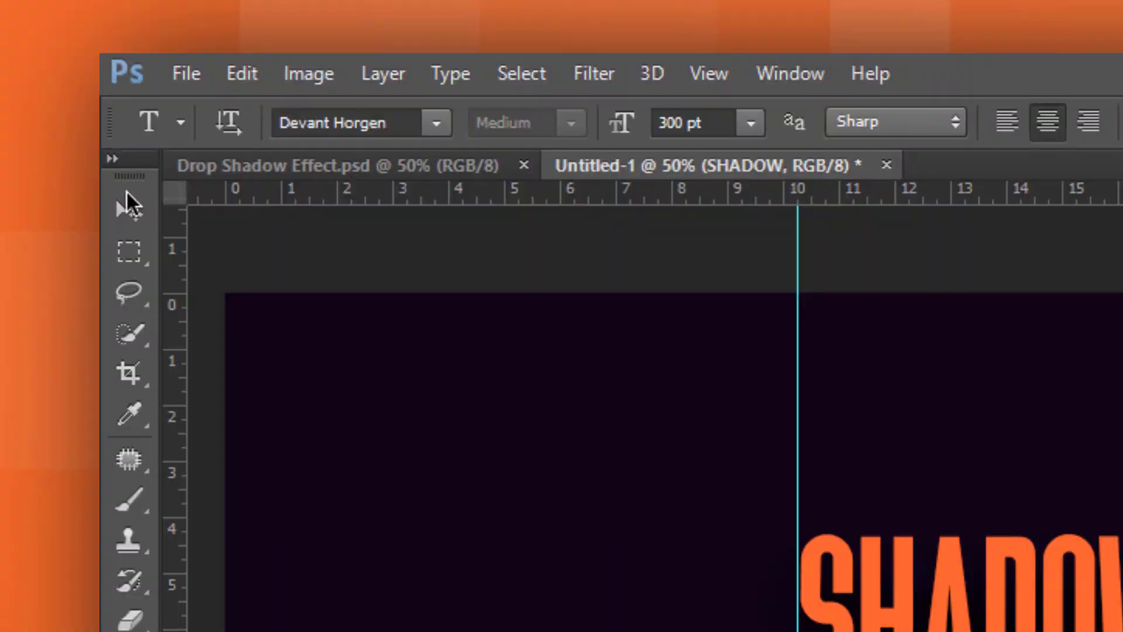
- Duplicate the EFFECT text layer and place the copy directly beneath the original line
left_click(62, 102)
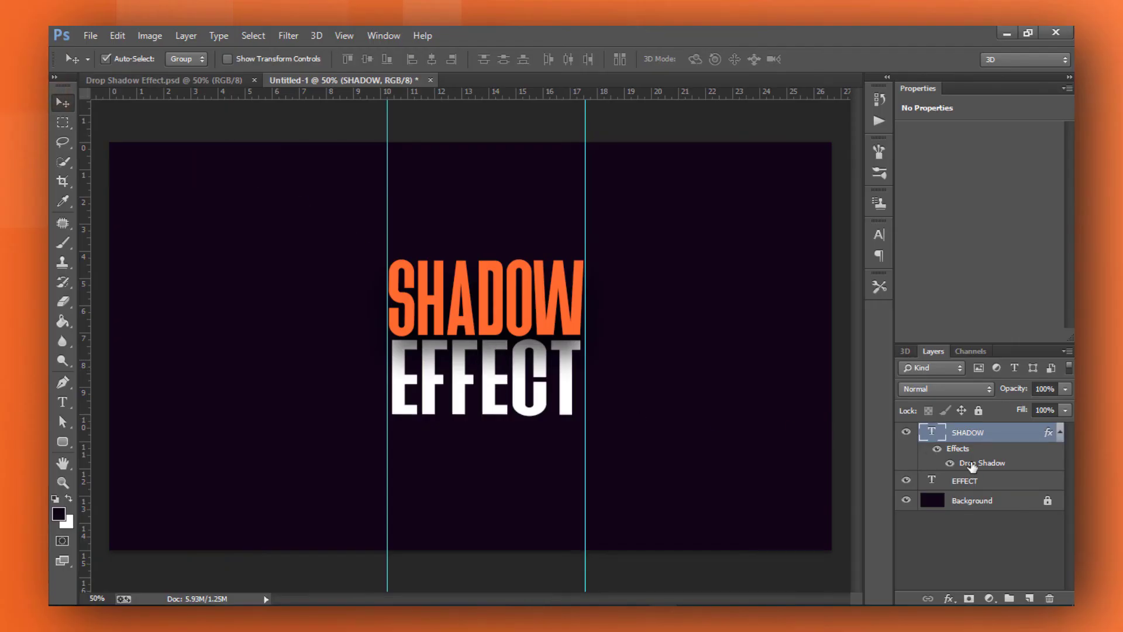
left_click(968, 483)
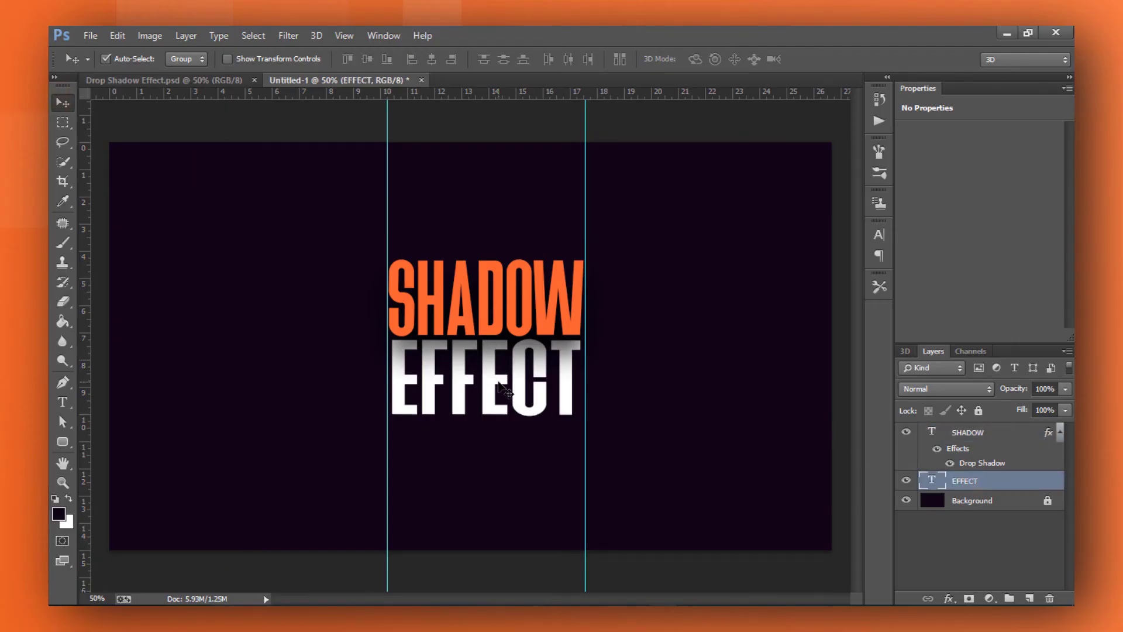
left_click_drag(500, 386, 499, 462)
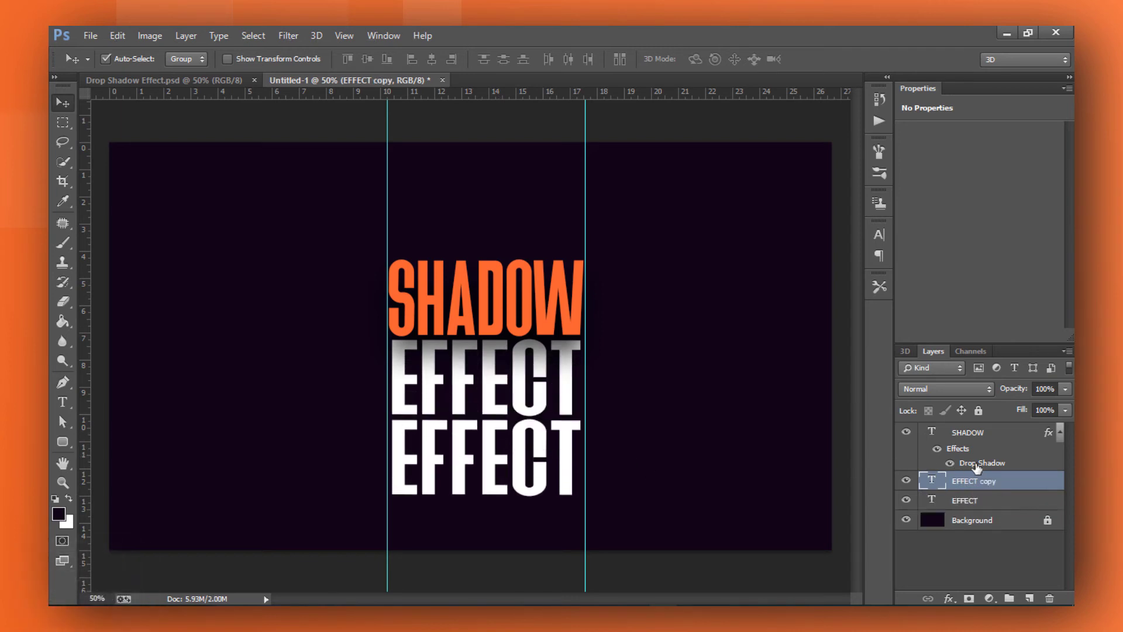
- Copy the SHADOW layer's style and move the EFFECT copy layer below the EFFECT layer in the stack
left_click(983, 436)
right_click(982, 437)
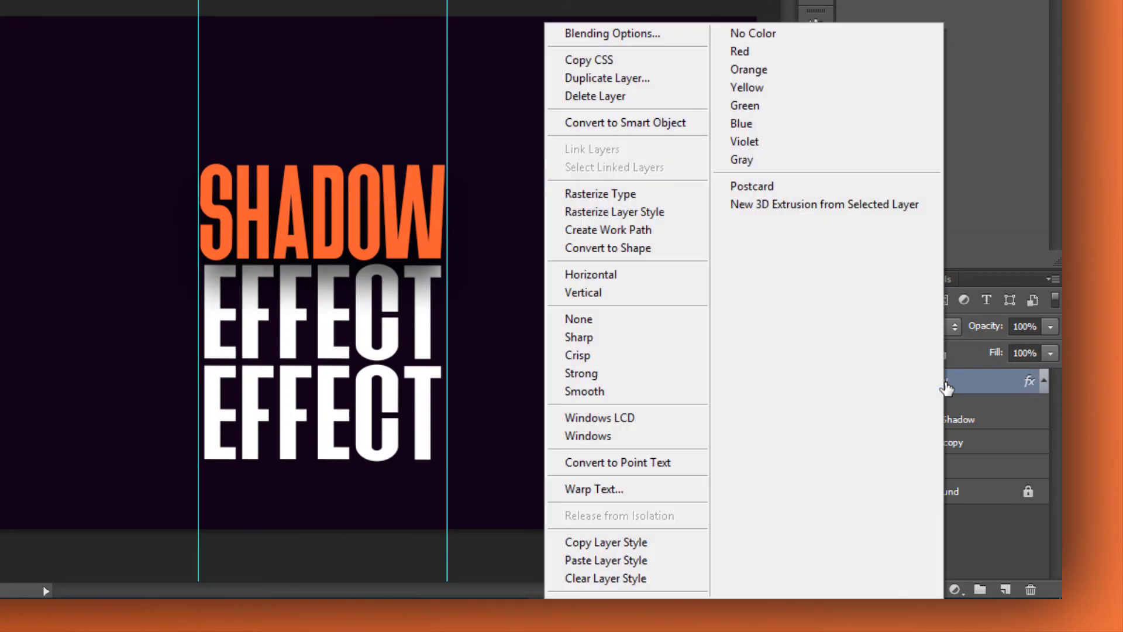
left_click(646, 542)
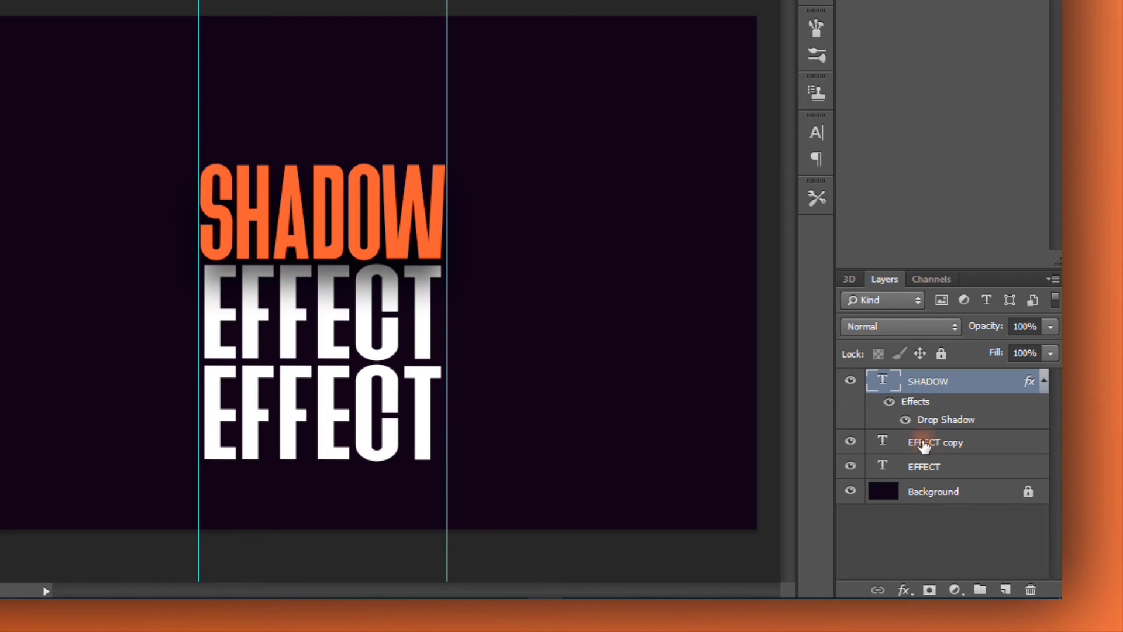
left_click_drag(923, 445, 921, 471)
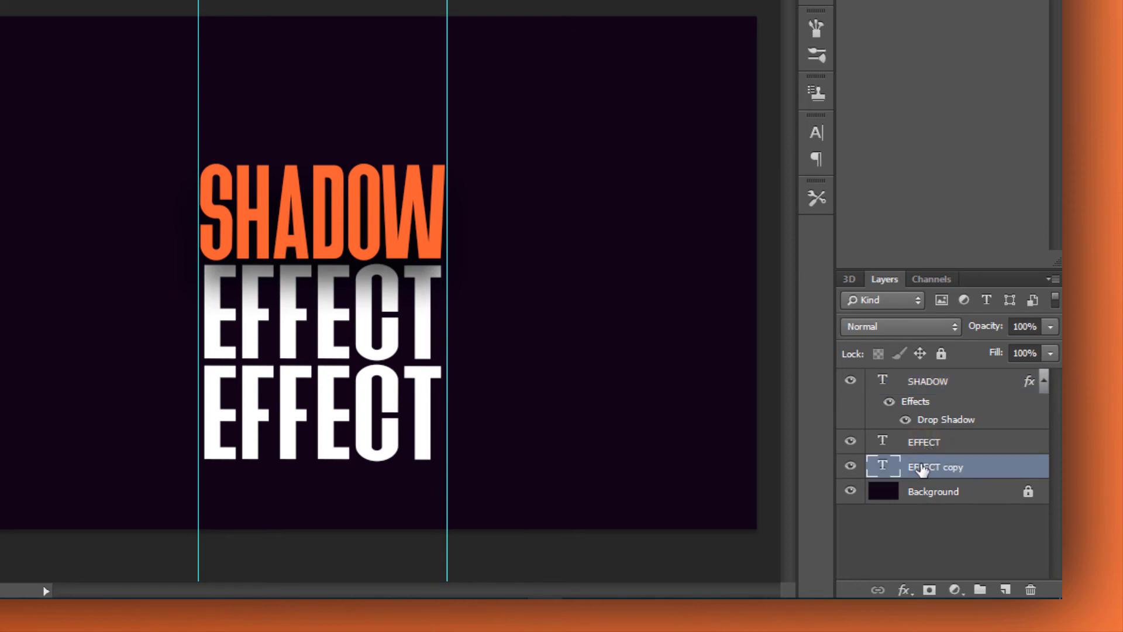
- Paste the copied drop shadow style onto the original EFFECT layer
right_click(922, 470)
left_click(922, 469)
right_click(922, 445)
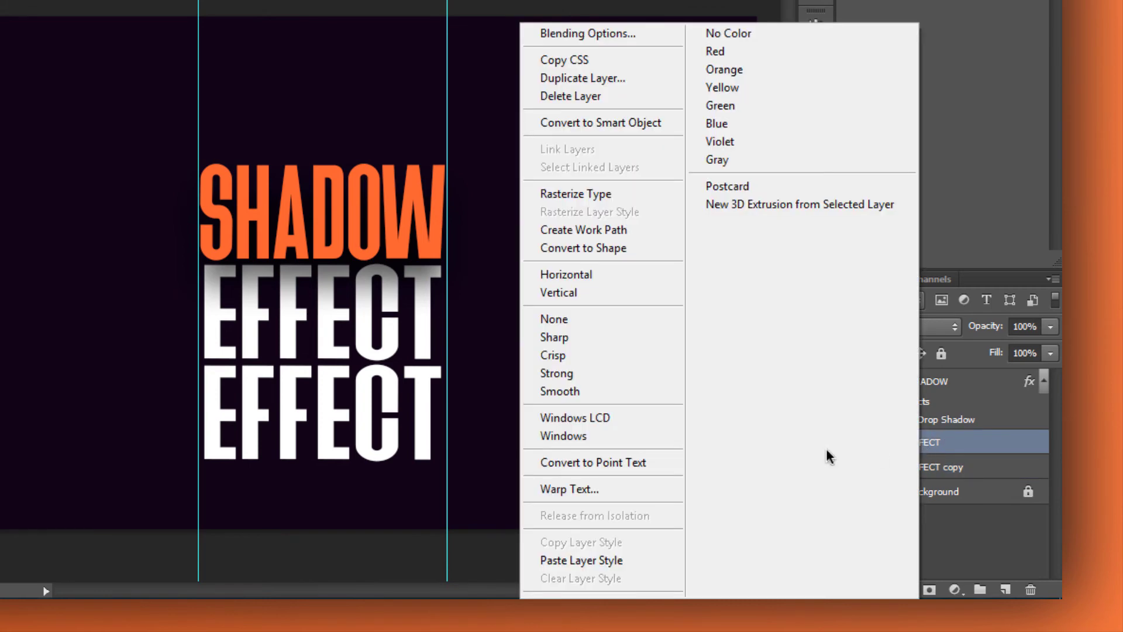
left_click(625, 558)
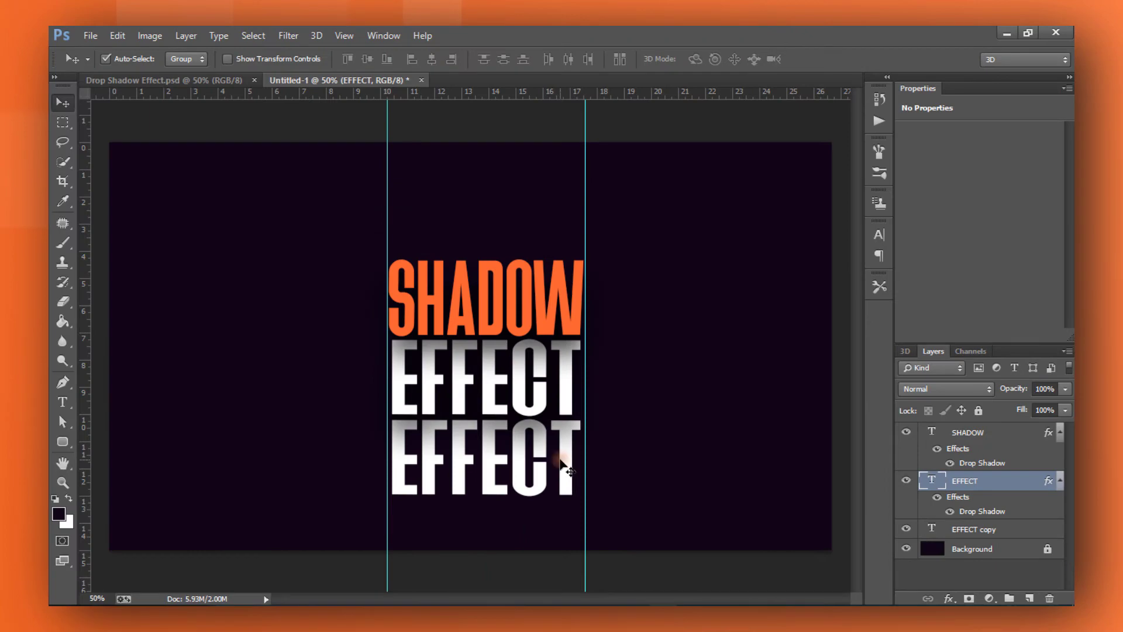
- Replace the text of the lower EFFECT copy with COOL
left_click(560, 461)
left_click(63, 403)
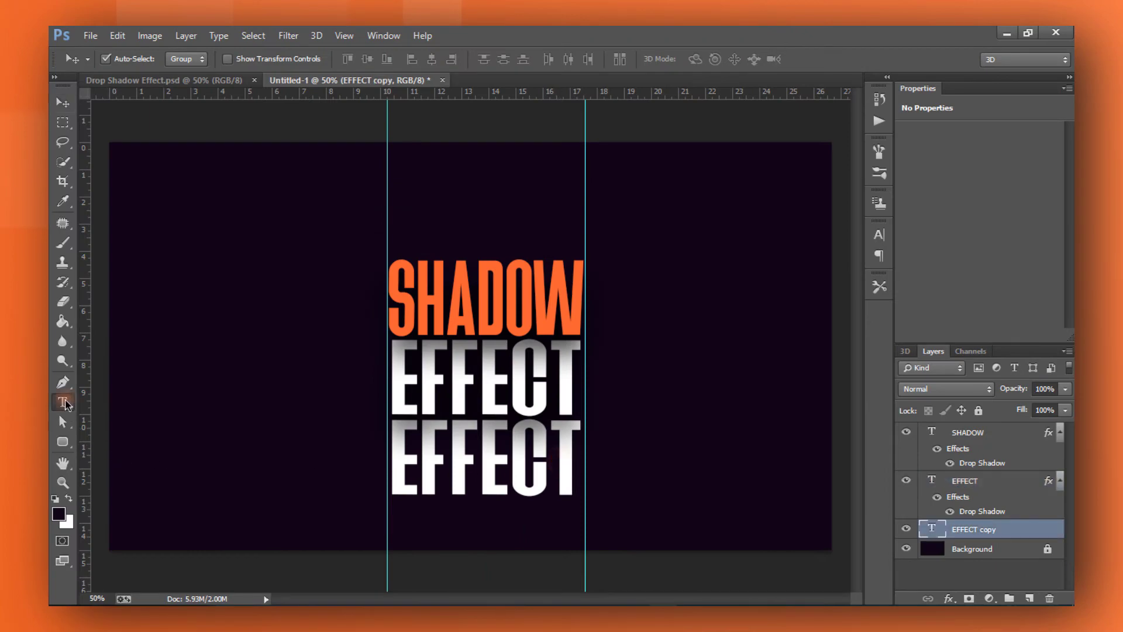
left_click(516, 479)
key("ctrl+a")
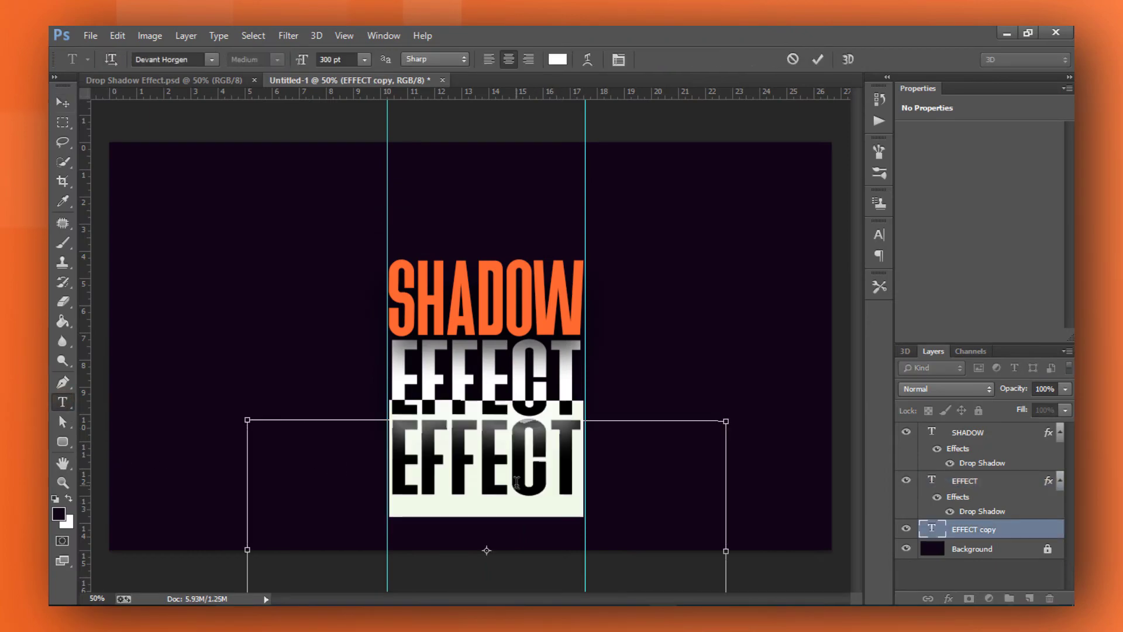
key("BackSpace")
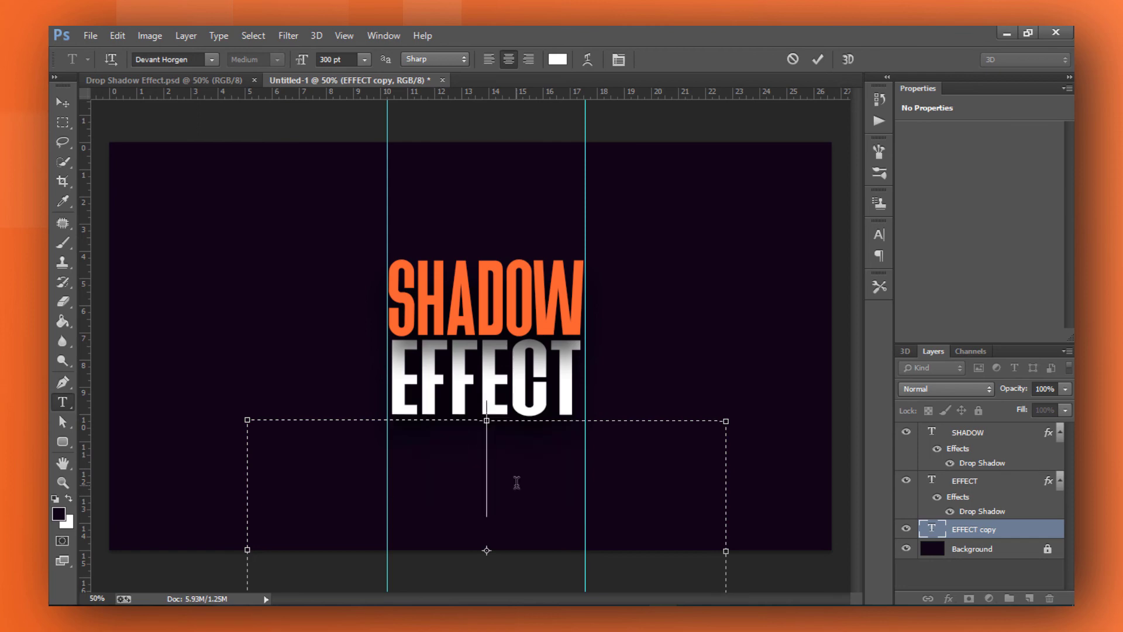
type("COOL")
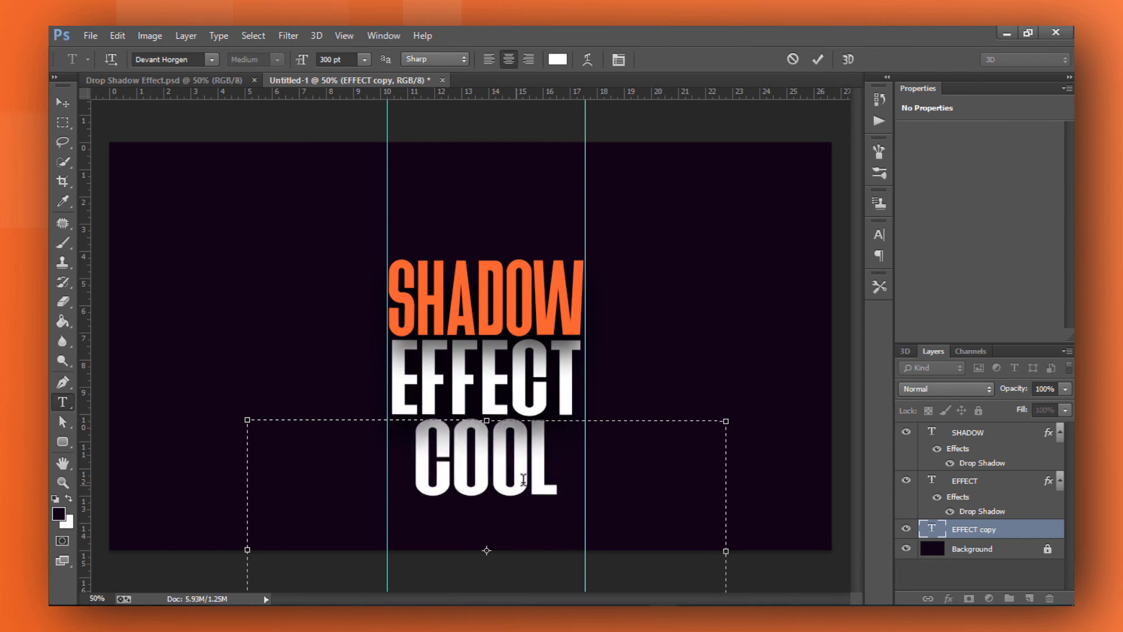
left_click(817, 60)
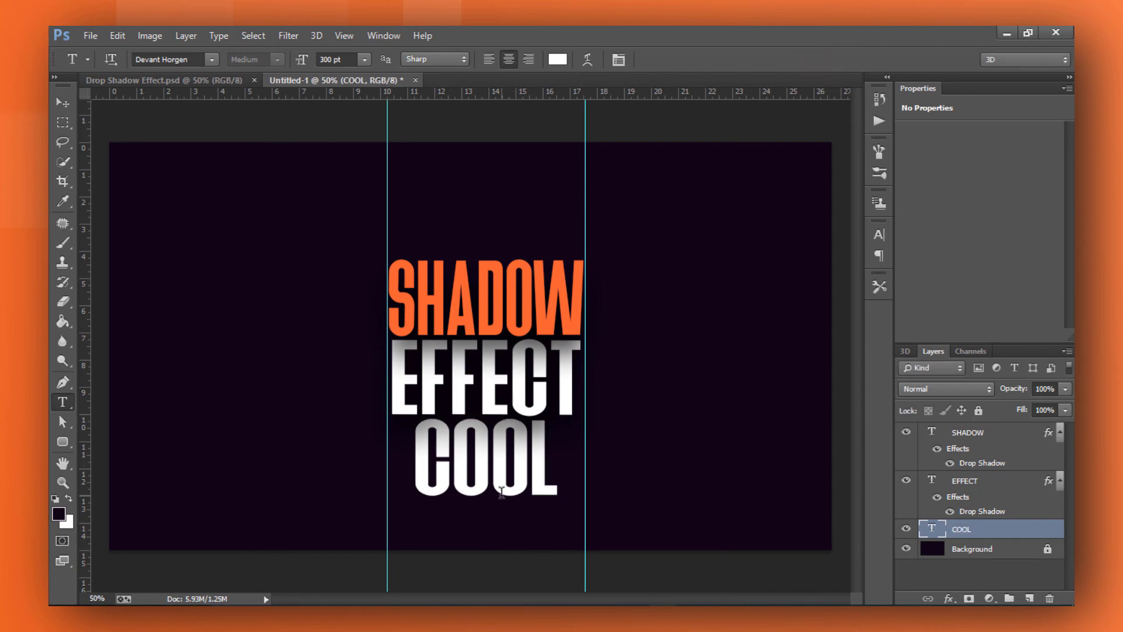
- Stretch the COOL text horizontally to about the width between the guides and position it between them under EFFECT
left_click(507, 475)
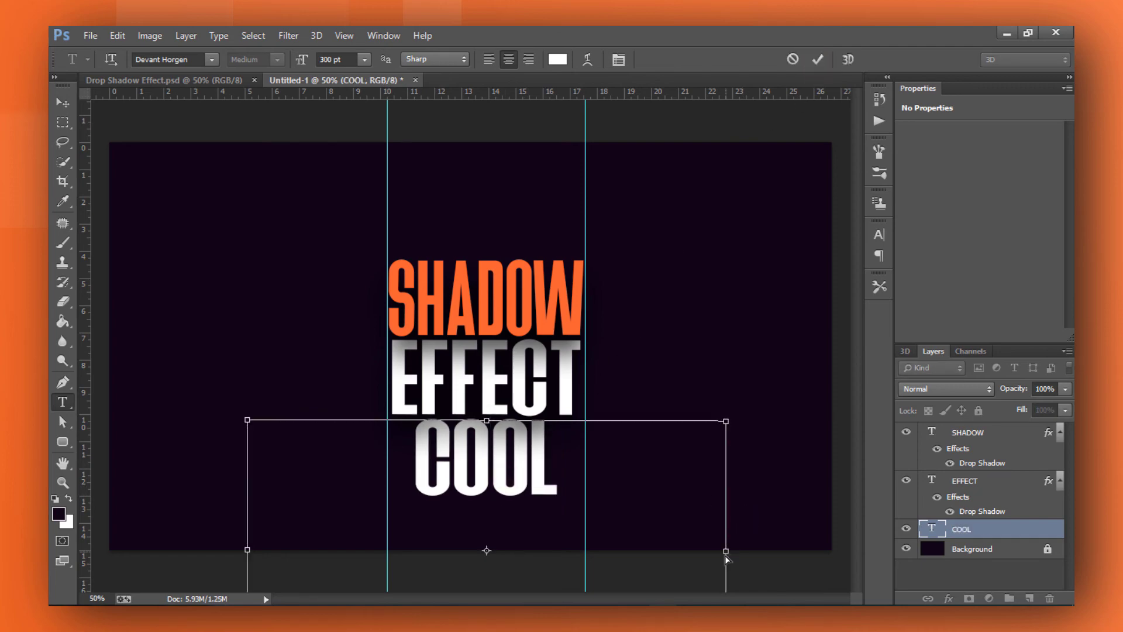
left_click_drag(729, 557, 770, 551)
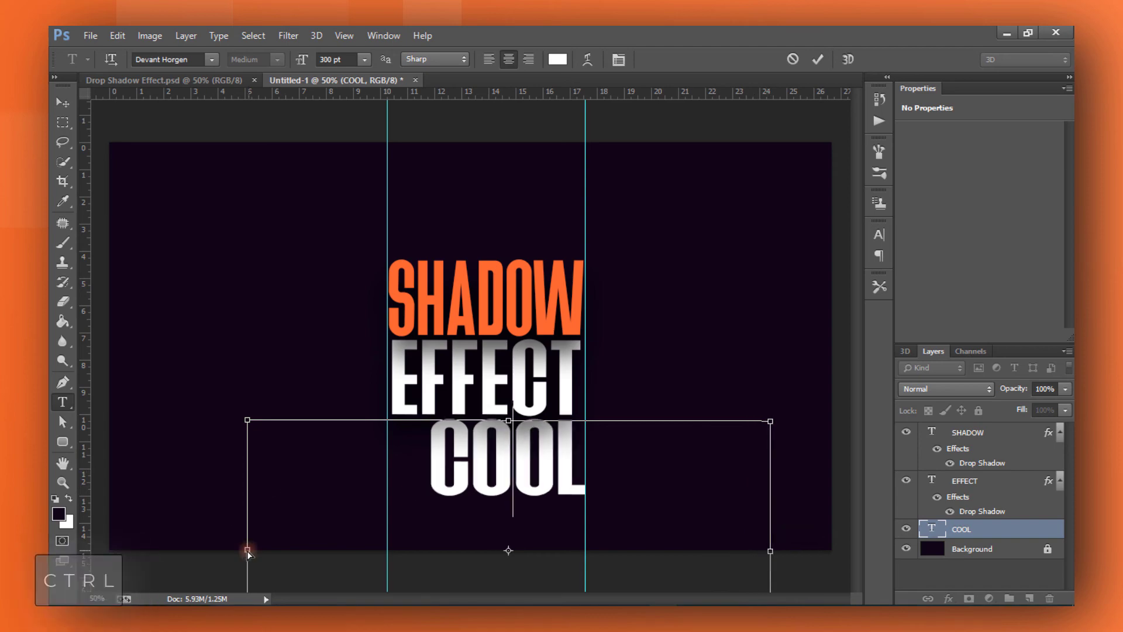
left_click_drag(247, 550, 126, 547)
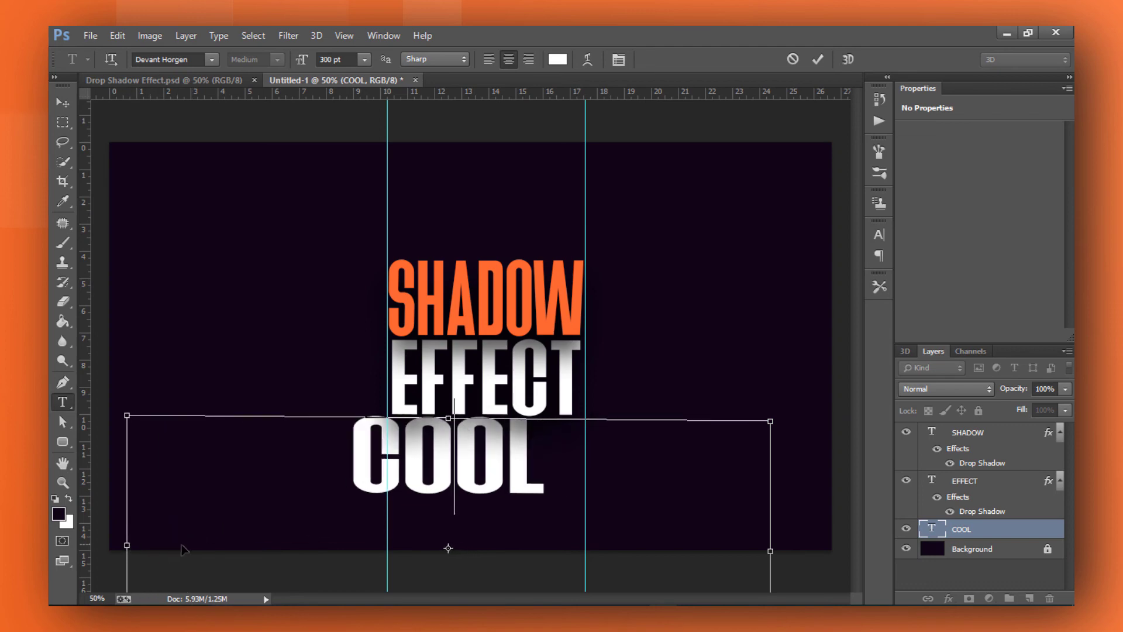
left_click(814, 61)
key("v")
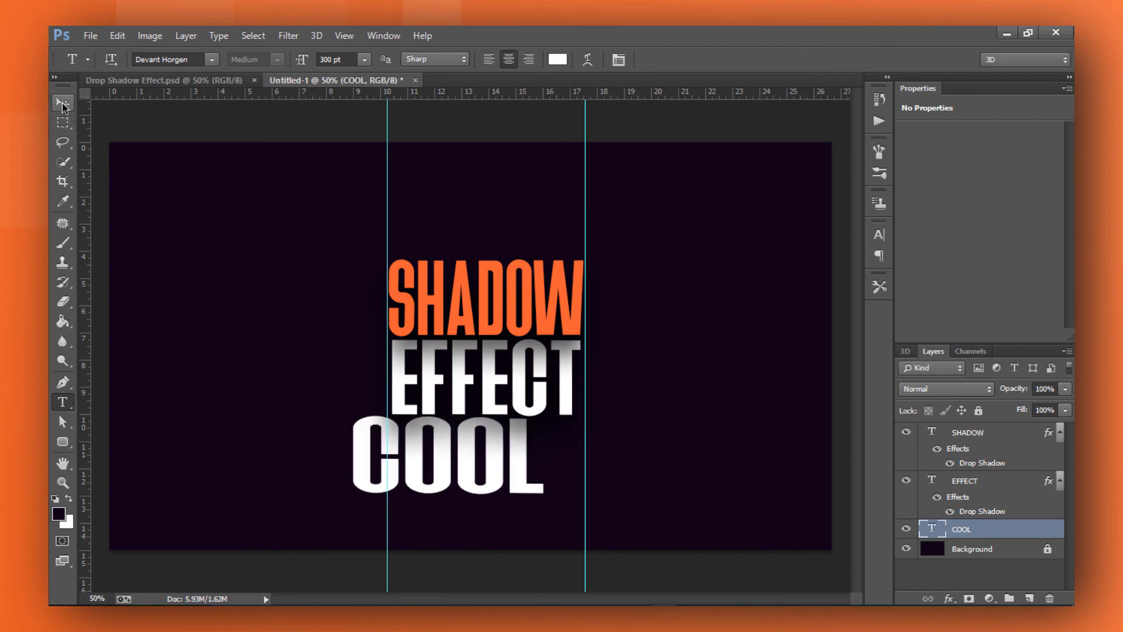
left_click_drag(388, 445, 464, 470)
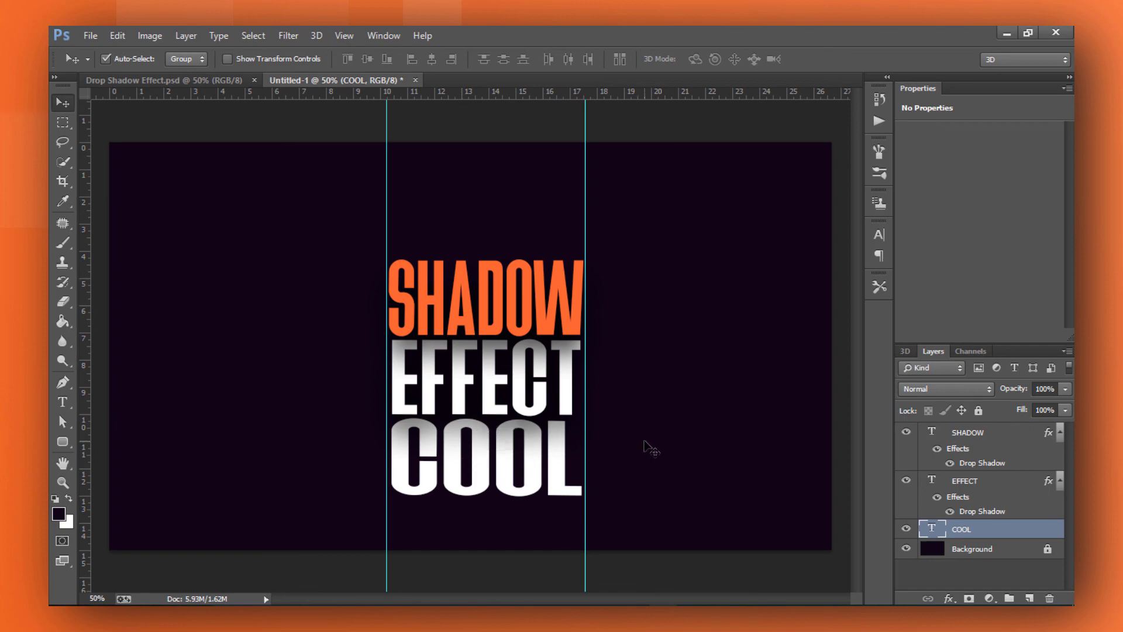